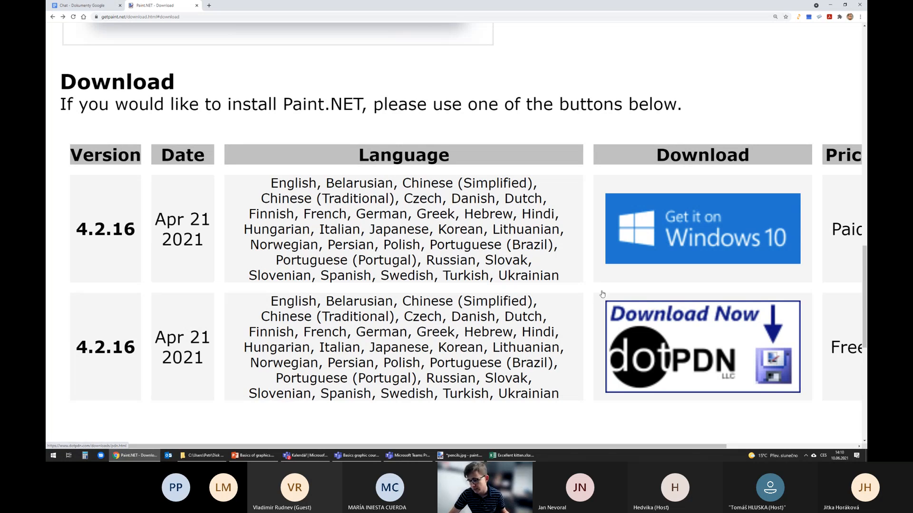
# Step: Reset the zoom of the Paint.NET download page to the default level
pyautogui.hotkey('ctrl', '-')
pyautogui.hotkey('ctrl', '-')
pyautogui.hotkey('ctrl', '-')
pyautogui.hotkey('ctrl', '-')
pyautogui.hotkey('ctrl', '-')
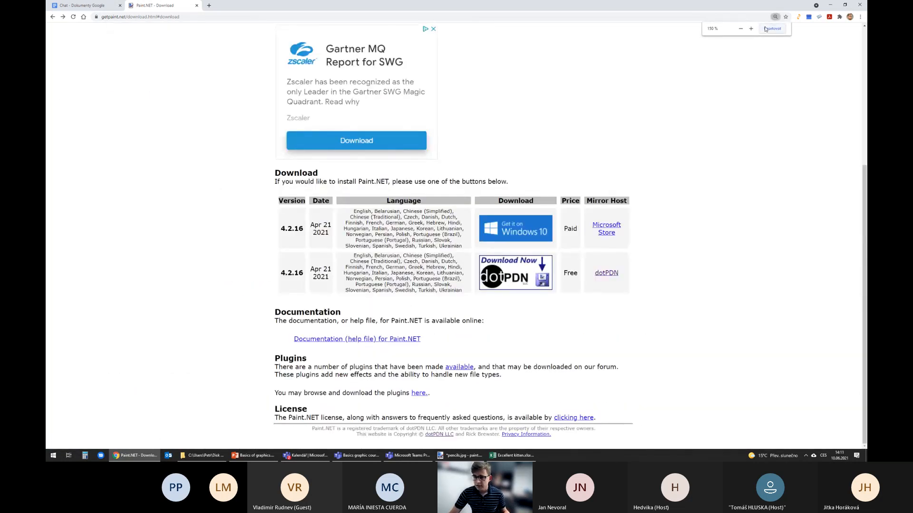
pyautogui.click(771, 29)
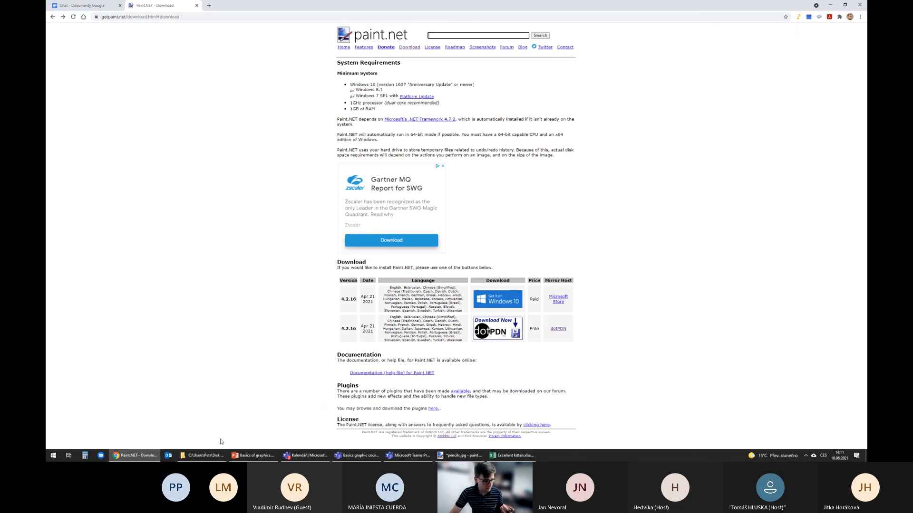
# Step: Switch to File Explorer and open pencils.jpg from the Colour in Paint.NET practice folder with the Photos app (Fotky)
pyautogui.click(198, 457)
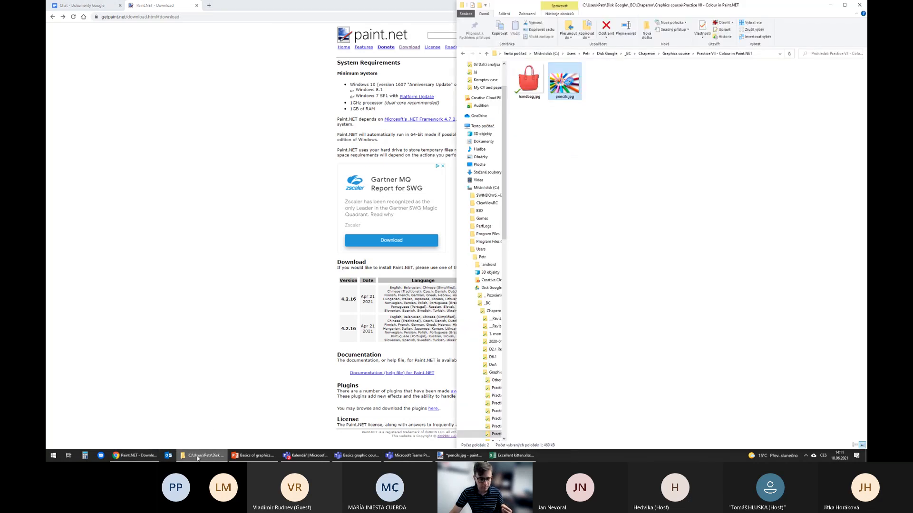
pyautogui.click(136, 455)
pyautogui.click(202, 455)
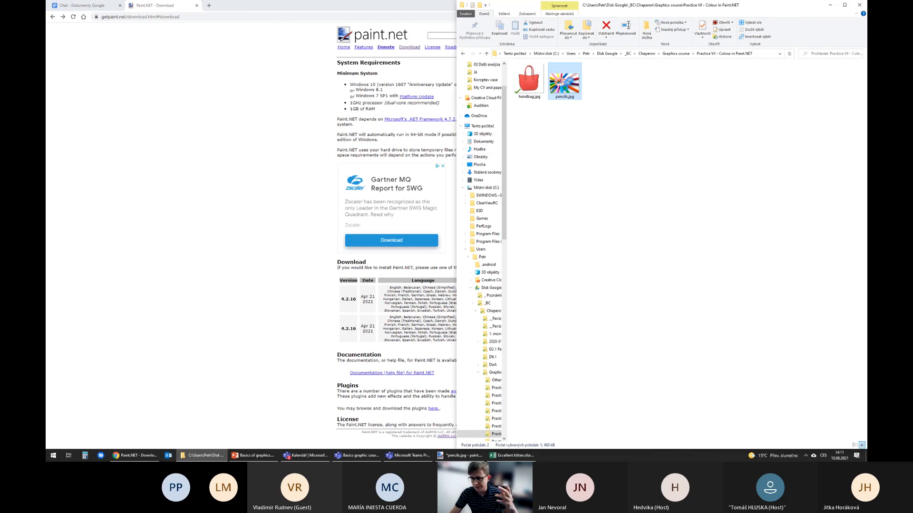
pyautogui.rightClick(564, 83)
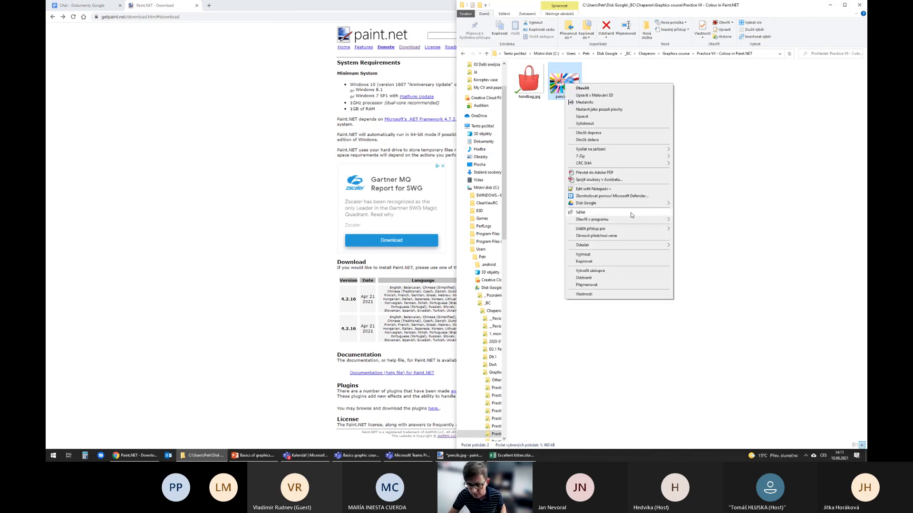
pyautogui.moveTo(642, 220)
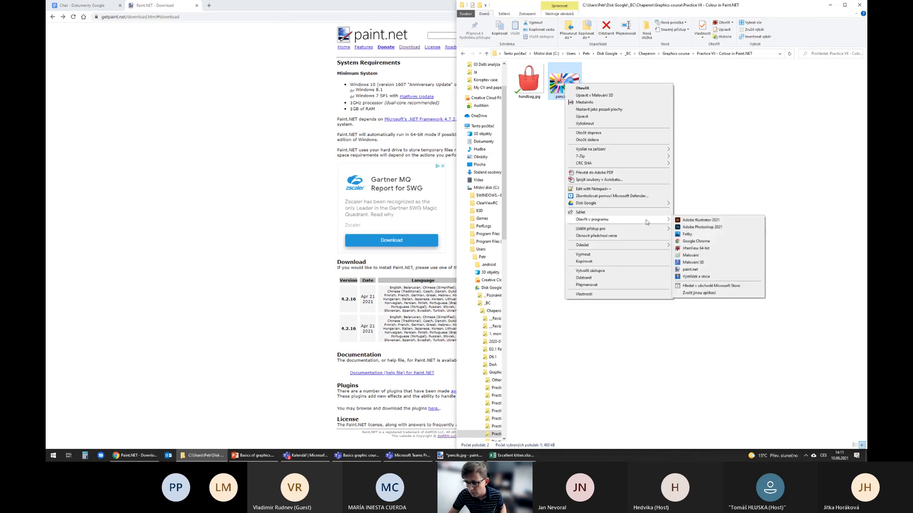
pyautogui.click(696, 234)
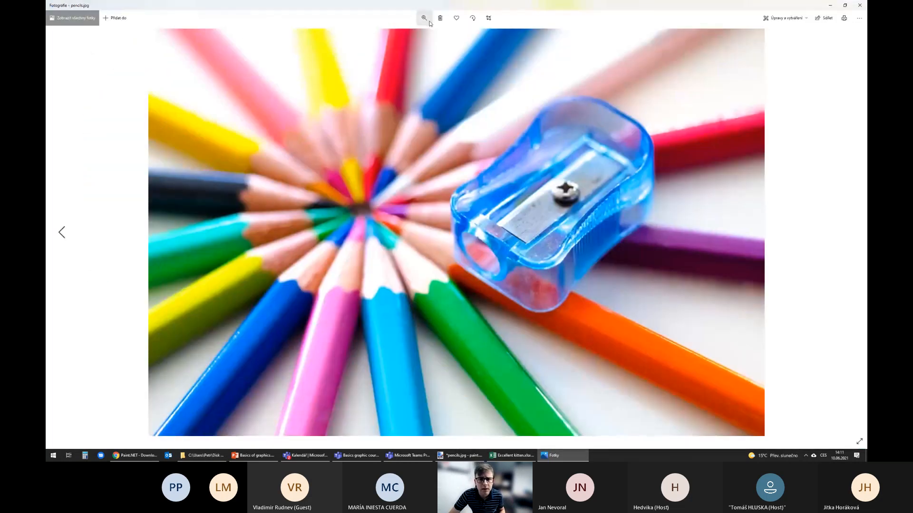
# Step: Examine the sharpener and the surrounding pencils in pencils.jpg at maximum magnification for image detail
pyautogui.click(428, 24)
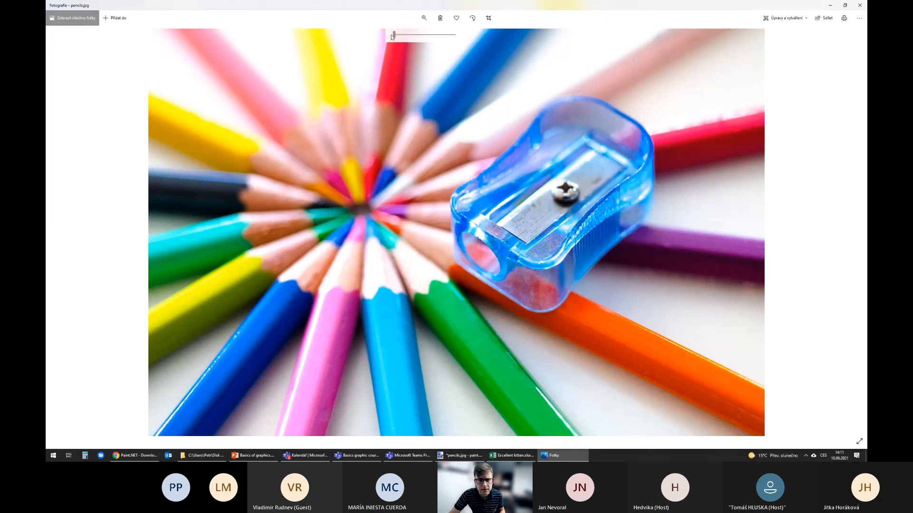
pyautogui.moveTo(393, 35); pyautogui.dragTo(455, 35)
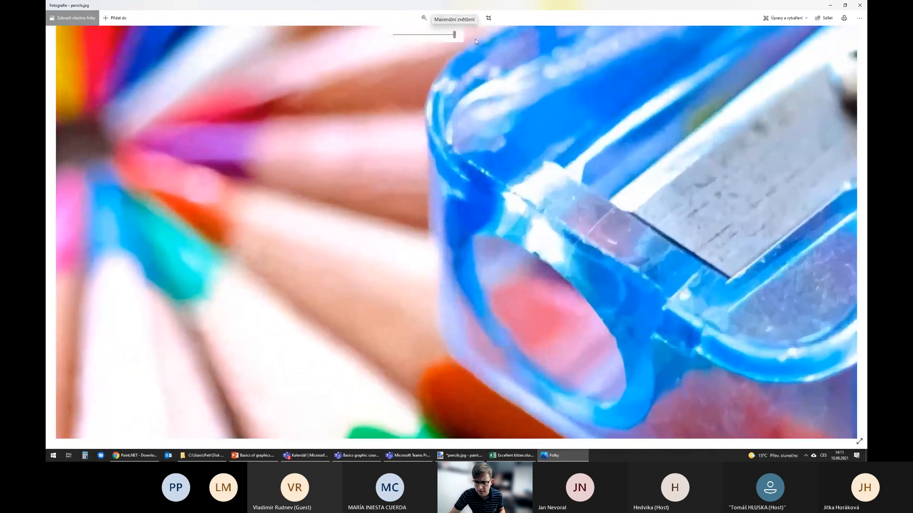
pyautogui.moveTo(615, 238); pyautogui.dragTo(340, 379)
pyautogui.moveTo(592, 263); pyautogui.dragTo(575, 416)
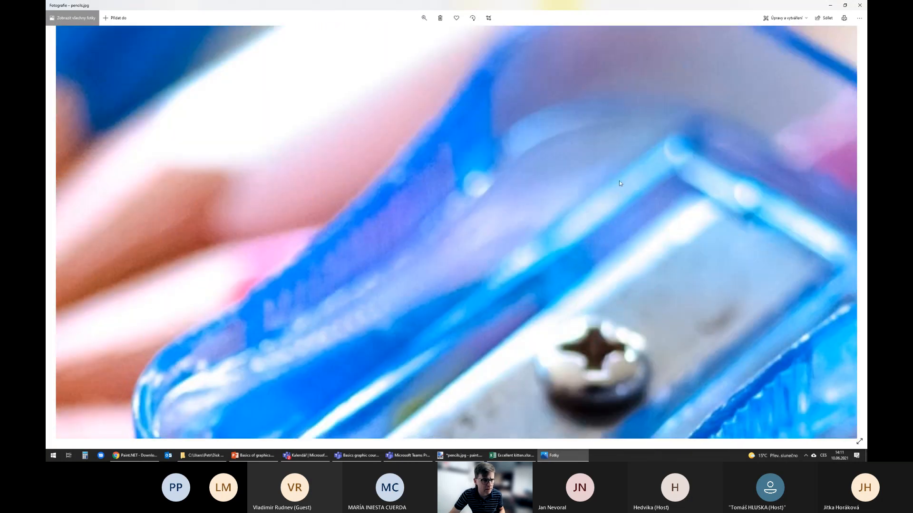
pyautogui.moveTo(619, 177); pyautogui.dragTo(428, 352)
pyautogui.moveTo(609, 218)
pyautogui.mouseDown()
pyautogui.moveTo(568, 224)
pyautogui.moveTo(274, 195)
pyautogui.mouseUp()
pyautogui.moveTo(621, 271); pyautogui.dragTo(629, 111)
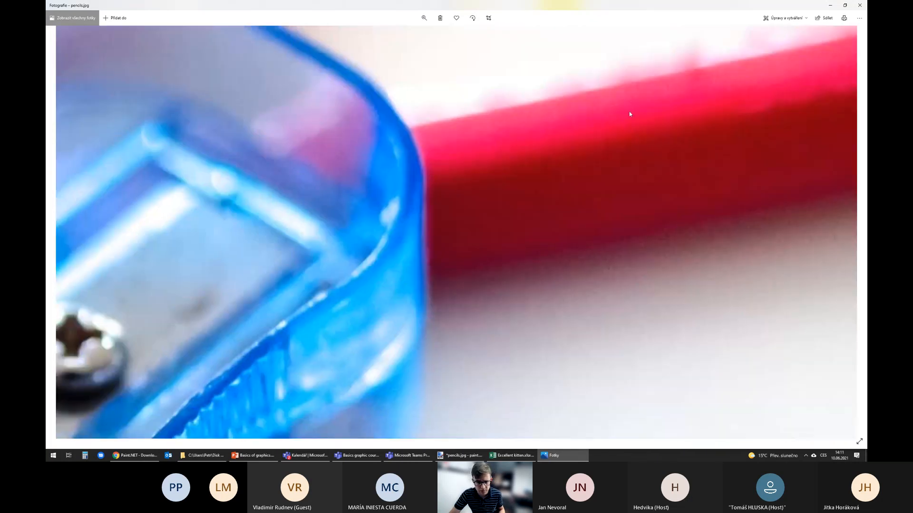
pyautogui.moveTo(439, 221)
pyautogui.mouseDown()
pyautogui.moveTo(455, 218)
pyautogui.moveTo(575, 317)
pyautogui.moveTo(701, 85)
pyautogui.mouseUp()
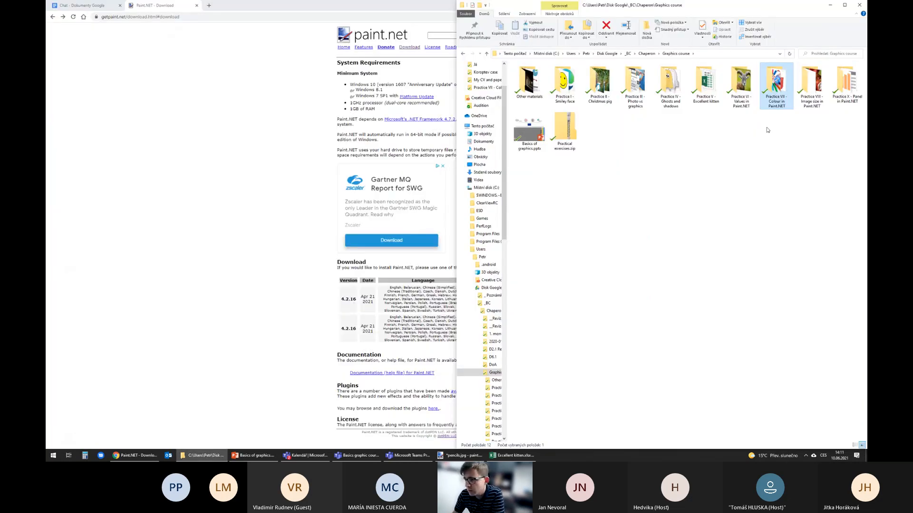
# Step: Open the practice folder on image size in Paint.NET within the Graphics course folder
pyautogui.click(798, 104)
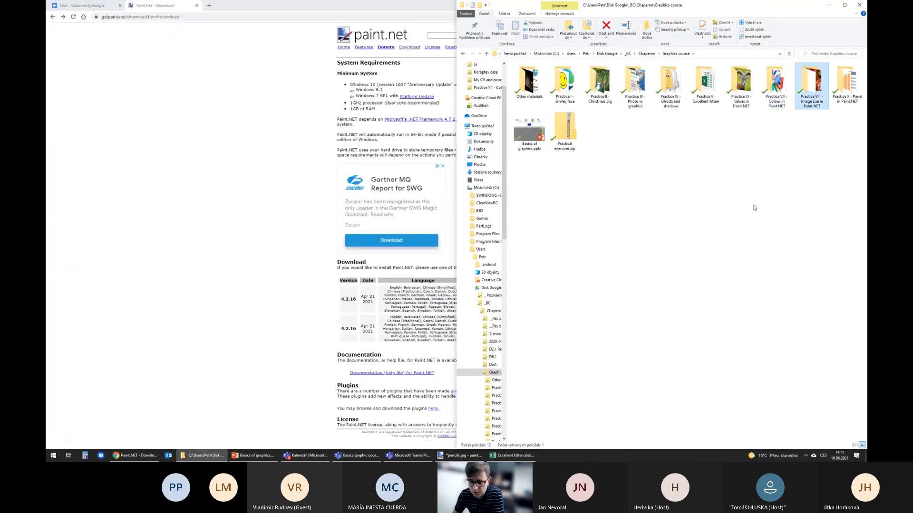
pyautogui.press('Return')
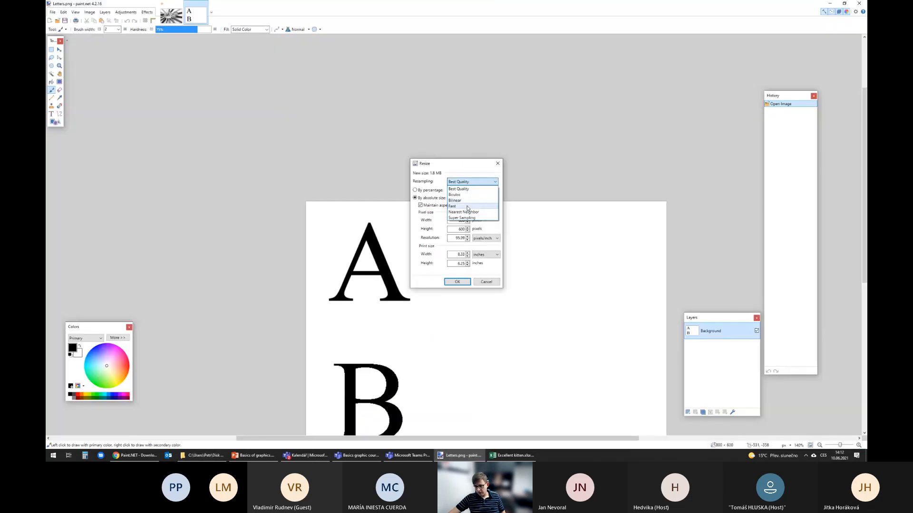
# Step: Dismiss the Resize dialog for Letters.png without resizing the image
pyautogui.click(491, 284)
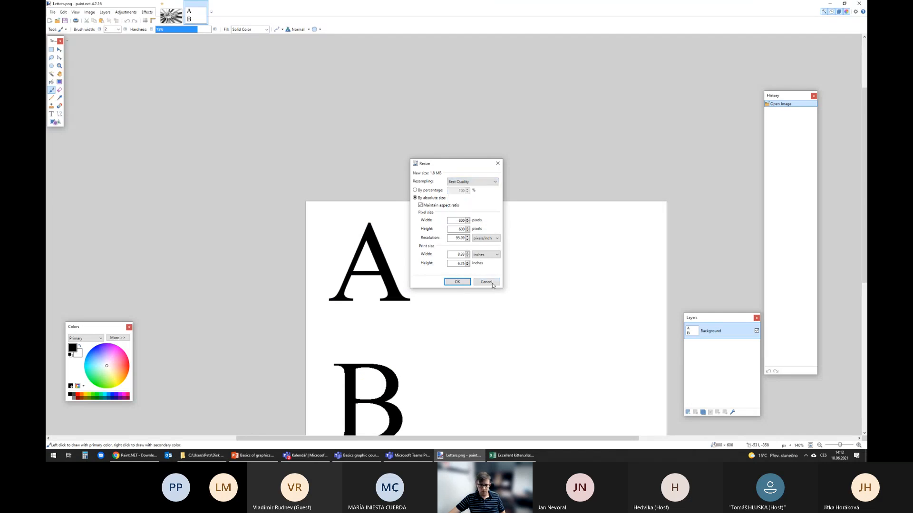
pyautogui.click(498, 163)
pyautogui.scroll(3, 428, 295)
pyautogui.scroll(1, 302, 250)
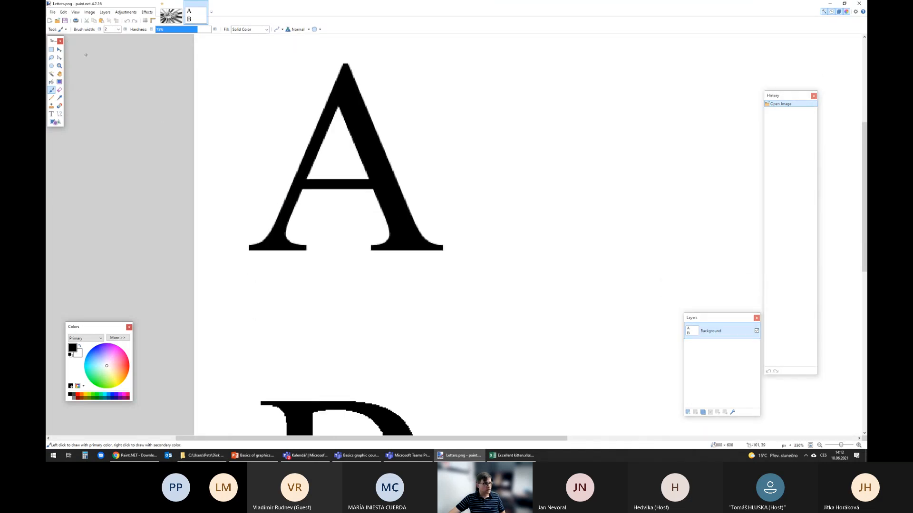
# Step: Make a rectangular selection over the lower right part of the letter A and enlarge its outline to about 163 × 135 pixels
pyautogui.press('s')
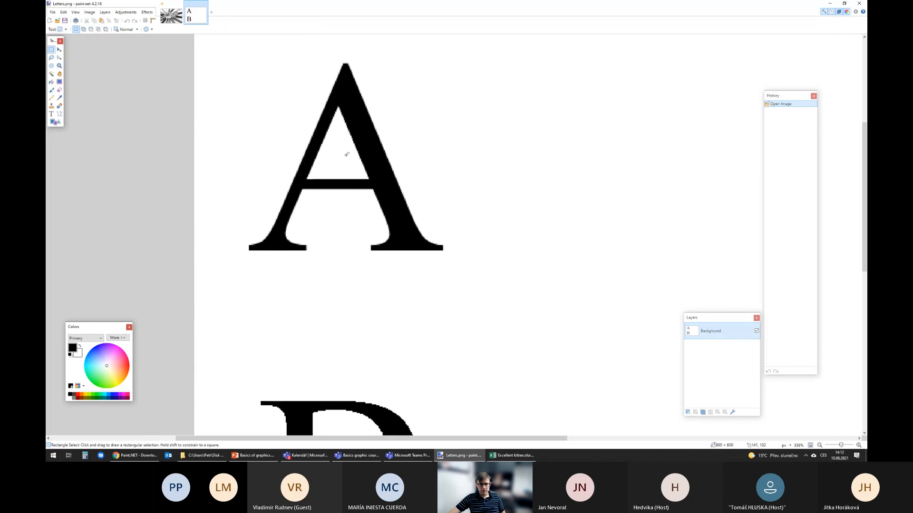
pyautogui.moveTo(329, 144); pyautogui.dragTo(489, 262)
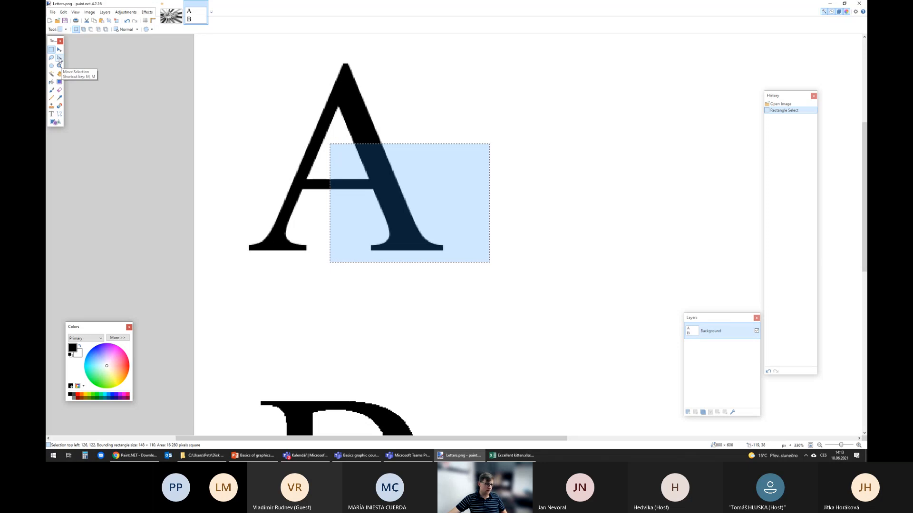
pyautogui.click(60, 58)
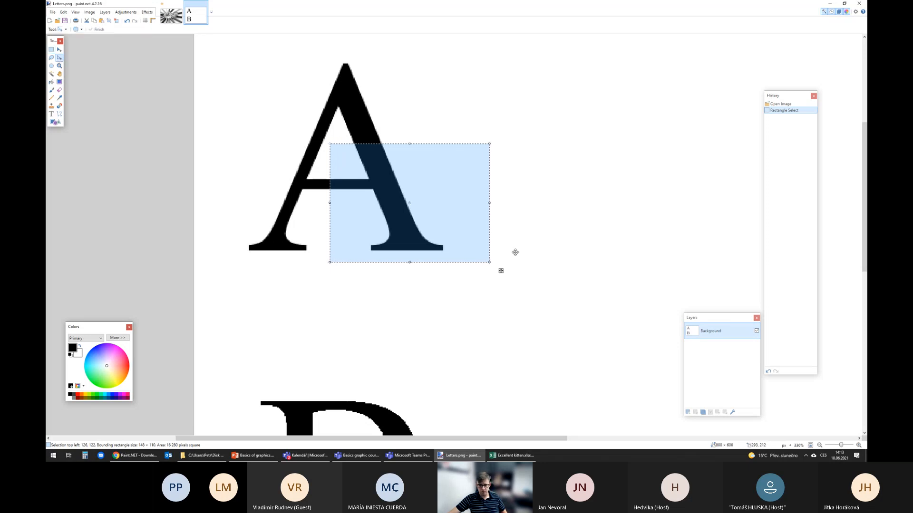
pyautogui.moveTo(489, 263); pyautogui.dragTo(506, 289)
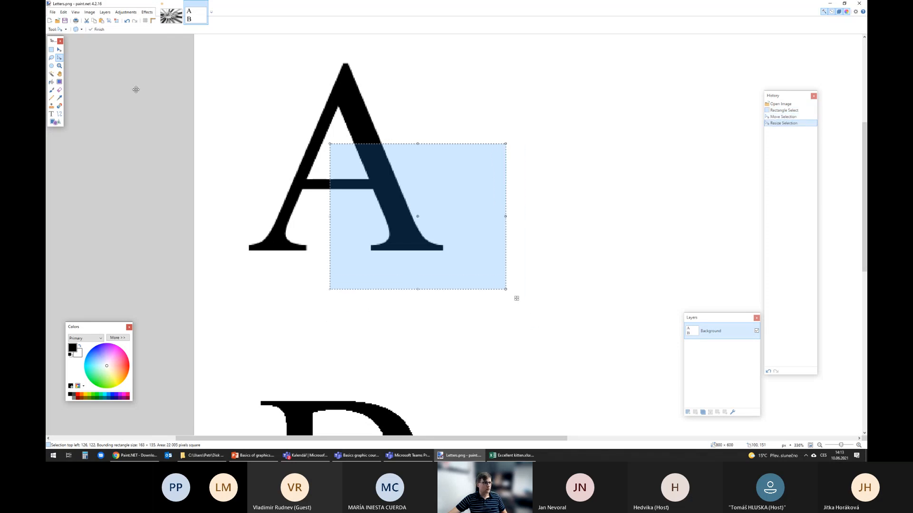
# Step: Stretch the selected pixels of the letter A to about 341 × 165 pixels with the Move Selected Pixels tool
pyautogui.click(59, 50)
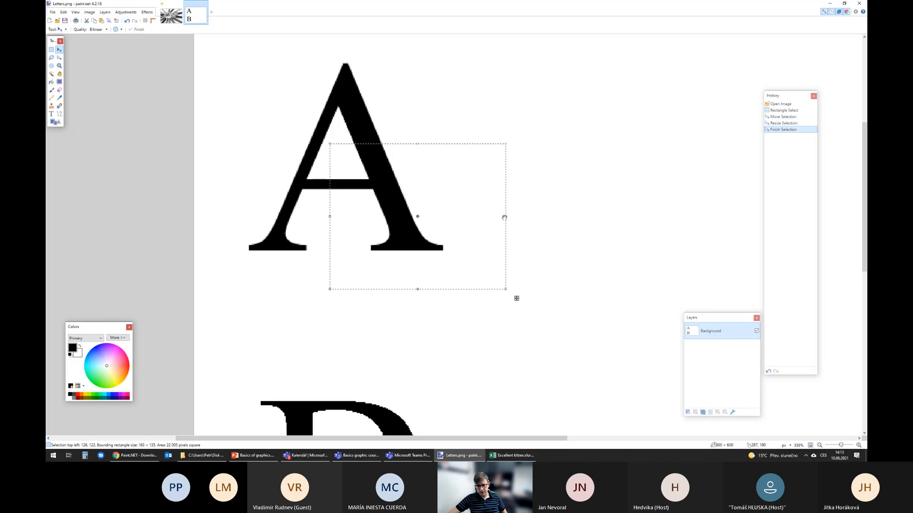
pyautogui.moveTo(504, 217); pyautogui.dragTo(560, 233)
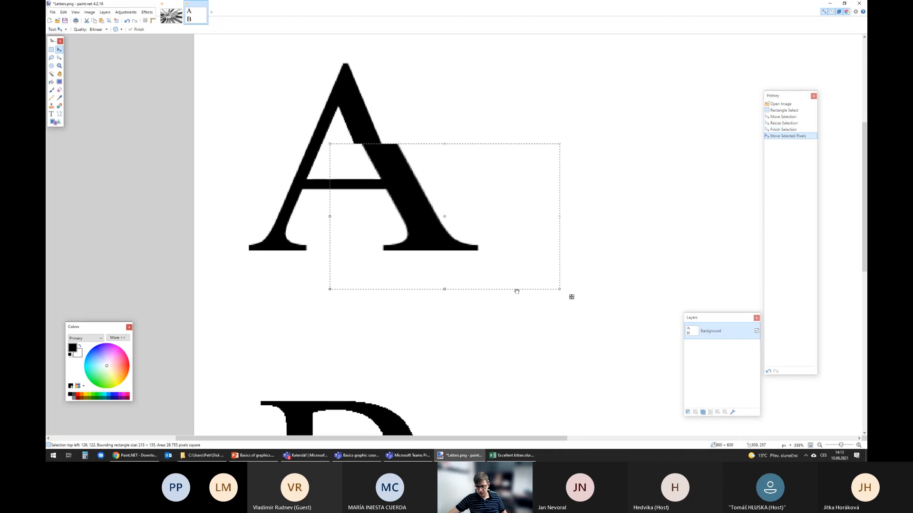
pyautogui.moveTo(443, 294); pyautogui.dragTo(444, 326)
pyautogui.moveTo(559, 233); pyautogui.dragTo(698, 238)
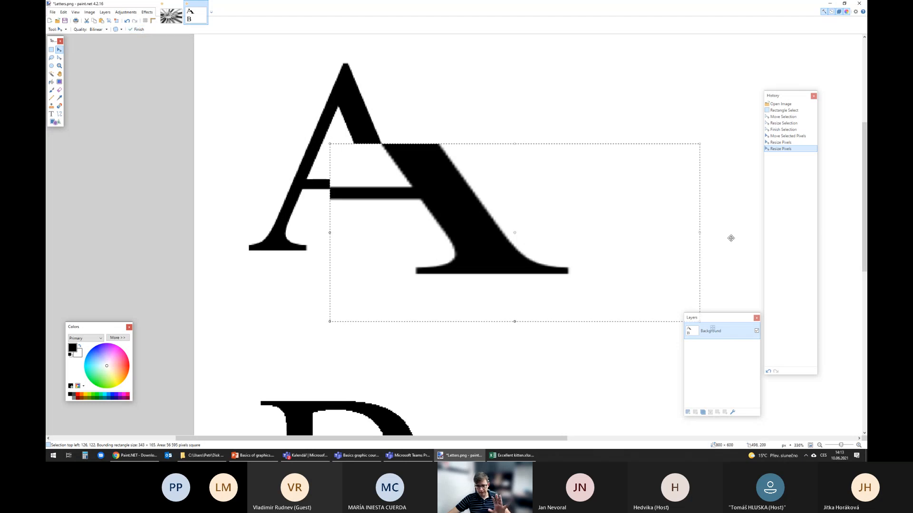
pyautogui.moveTo(693, 235); pyautogui.dragTo(697, 213)
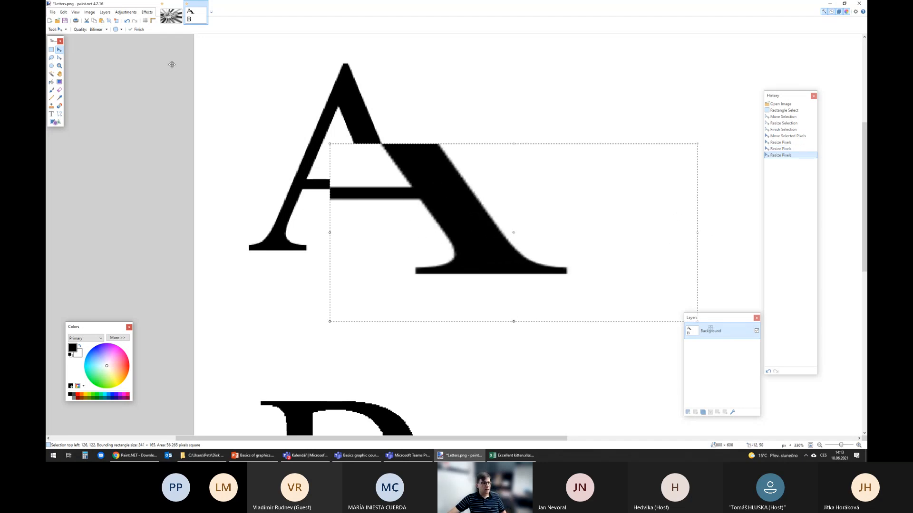
# Step: Compare Bicubic, Bilinear and Nearest Neighbor sampling quality on the stretched part of the letter A, ending with Nearest Neighbor
pyautogui.click(96, 33)
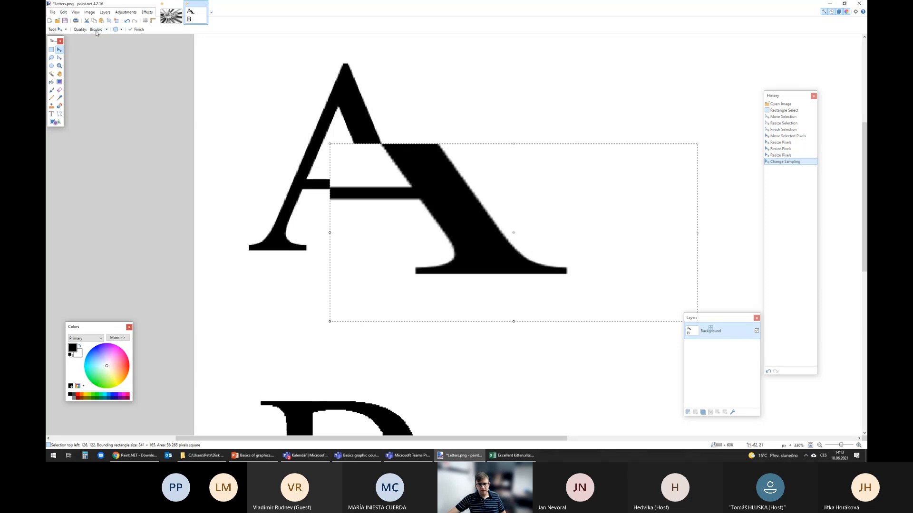
pyautogui.click(96, 33)
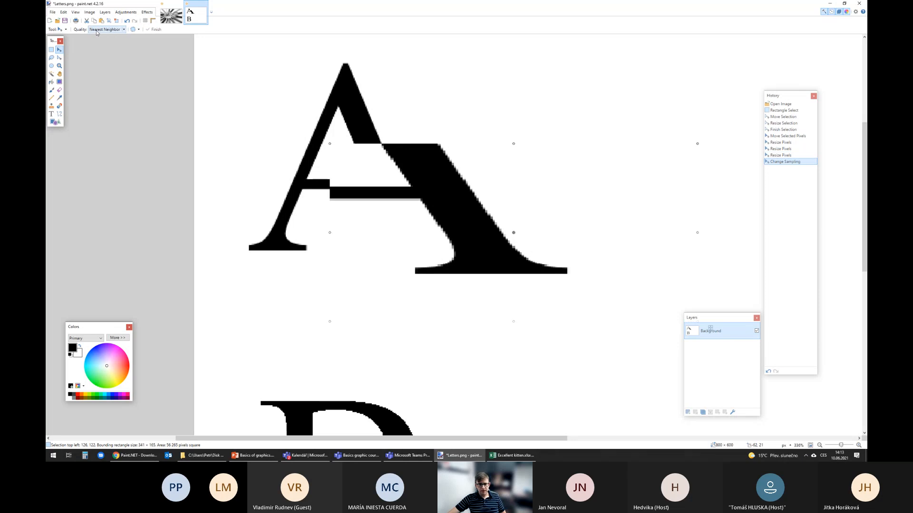
pyautogui.click(123, 29)
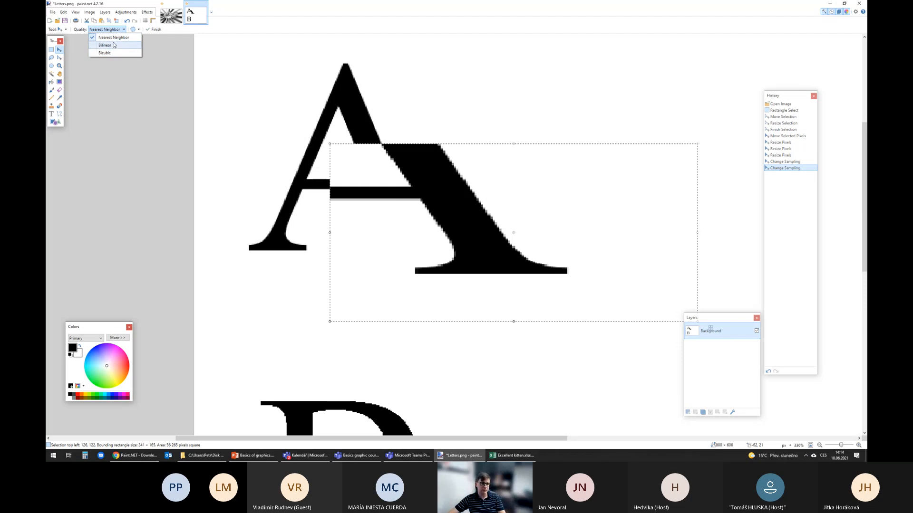
pyautogui.click(114, 48)
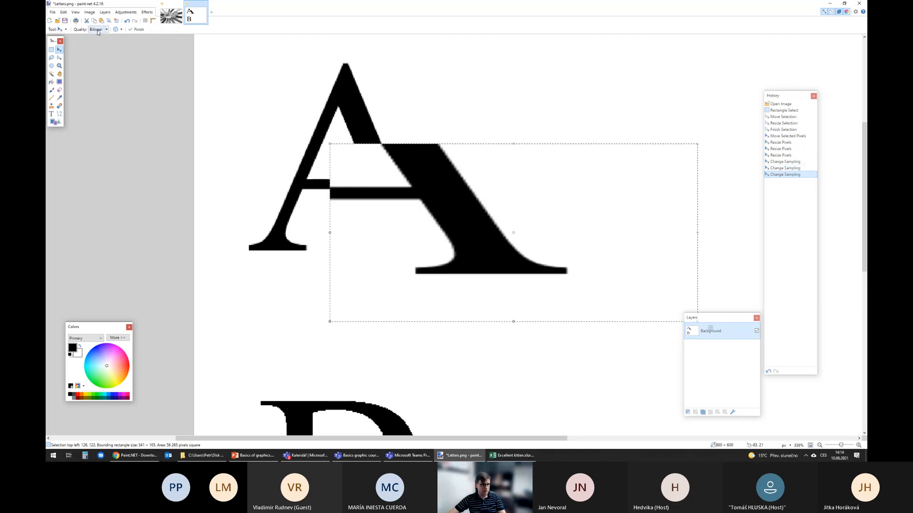
pyautogui.scroll(2, 103, 32)
pyautogui.click(124, 30)
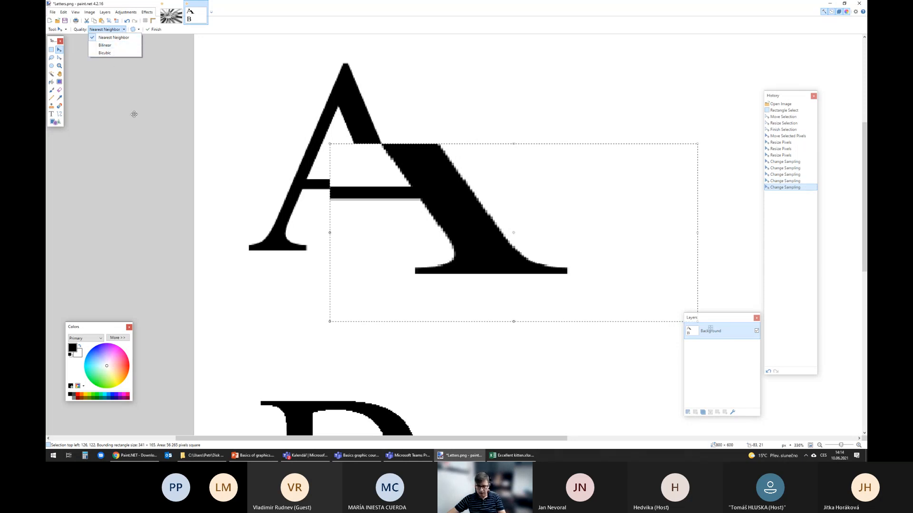
pyautogui.click(119, 50)
pyautogui.scroll(-1, 96, 30)
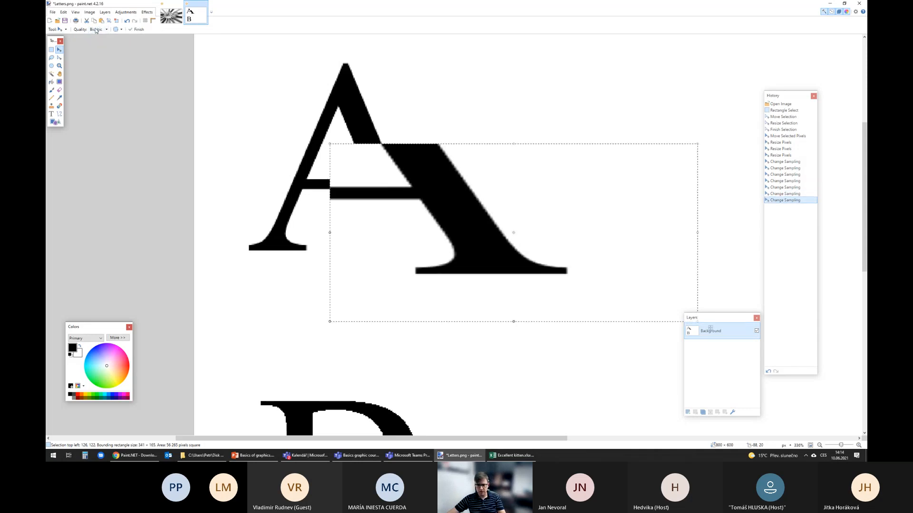
pyautogui.scroll(-1, 95, 30)
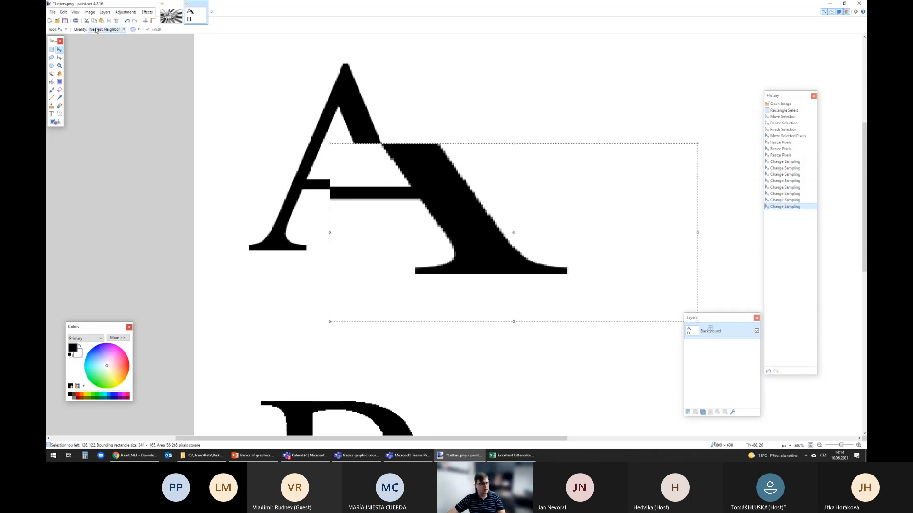
pyautogui.scroll(-1, 95, 30)
pyautogui.scroll(2, 98, 30)
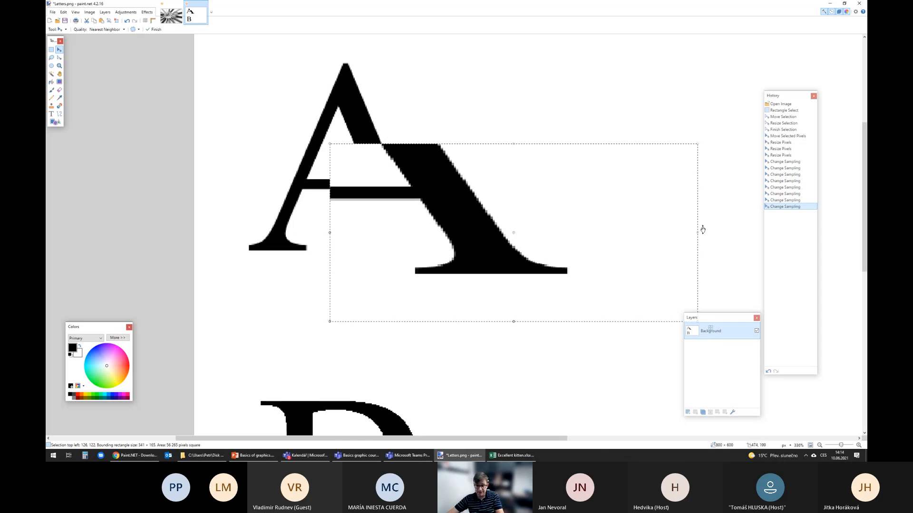
# Step: Narrow the stretched pixels to about 318 × 165 pixels and switch the sampling quality to Bilinear and back to Nearest Neighbor
pyautogui.moveTo(697, 234); pyautogui.dragTo(672, 233)
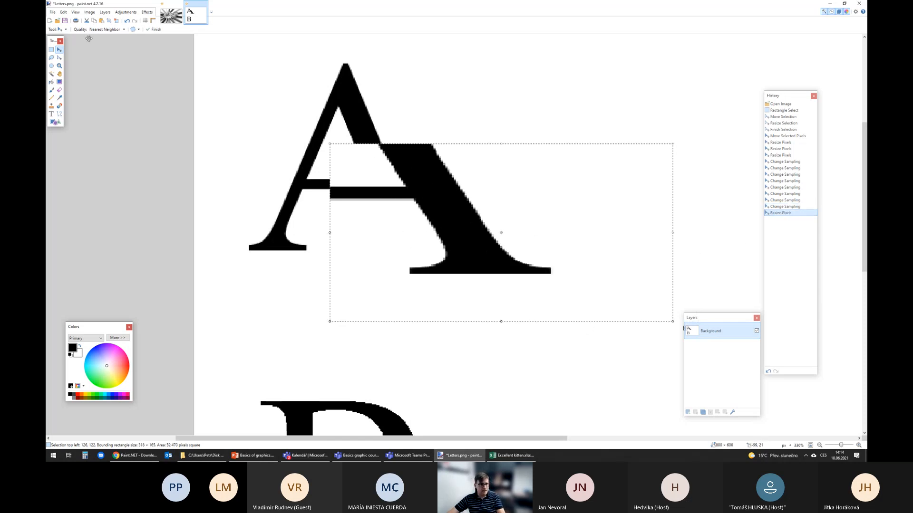
pyautogui.scroll(-1, 110, 30)
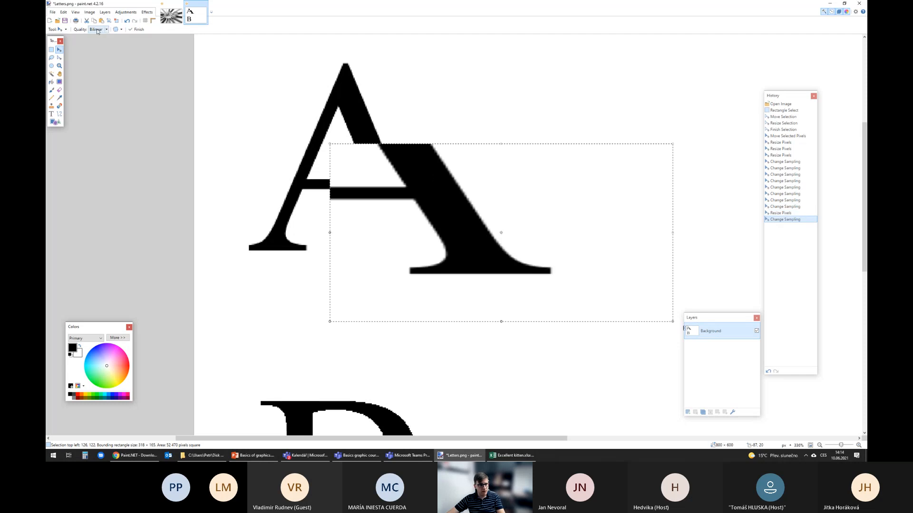
pyautogui.scroll(1, 97, 31)
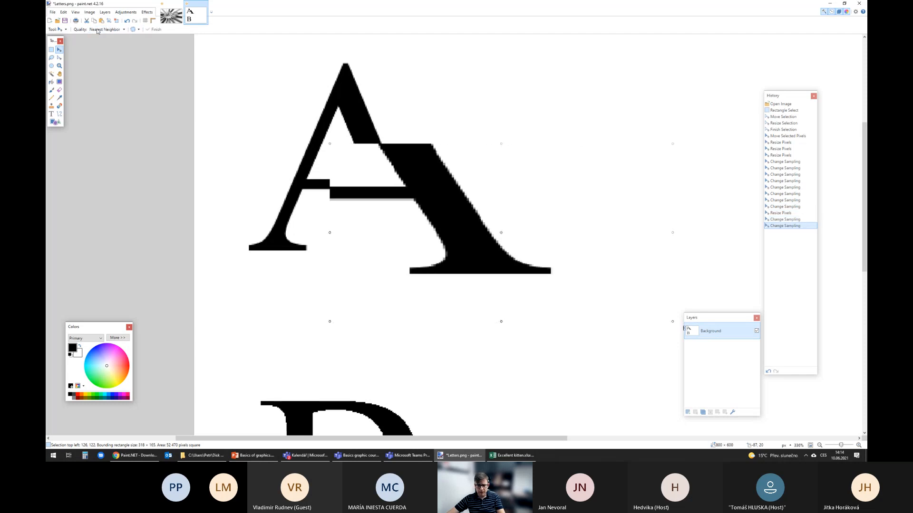
# Step: Compare the sampling quality methods on the stretched part of the letter A, ending with Bicubic
pyautogui.scroll(-1, 97, 31)
pyautogui.scroll(2, 97, 31)
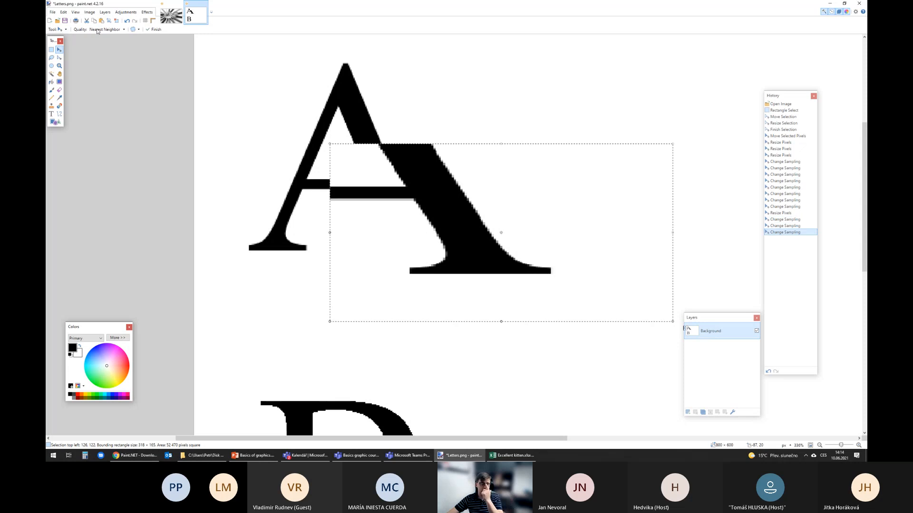
pyautogui.scroll(-1, 97, 30)
pyautogui.scroll(-2, 97, 31)
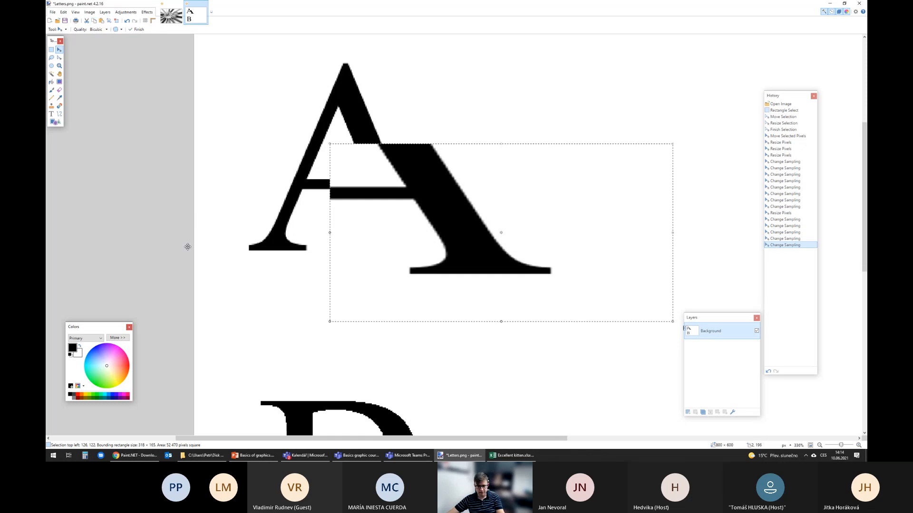
pyautogui.scroll(-6, 180, 234)
pyautogui.scroll(5, 183, 256)
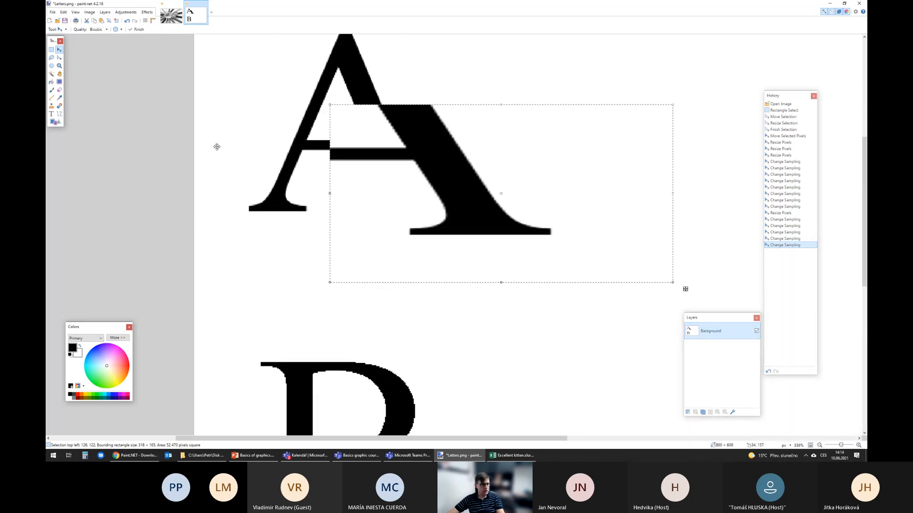
pyautogui.click(145, 171)
# Step: Make a rectangular selection of about 84 × 94 pixels over the upper right part of the letter B
pyautogui.scroll(-4, 264, 259)
pyautogui.scroll(2, 264, 259)
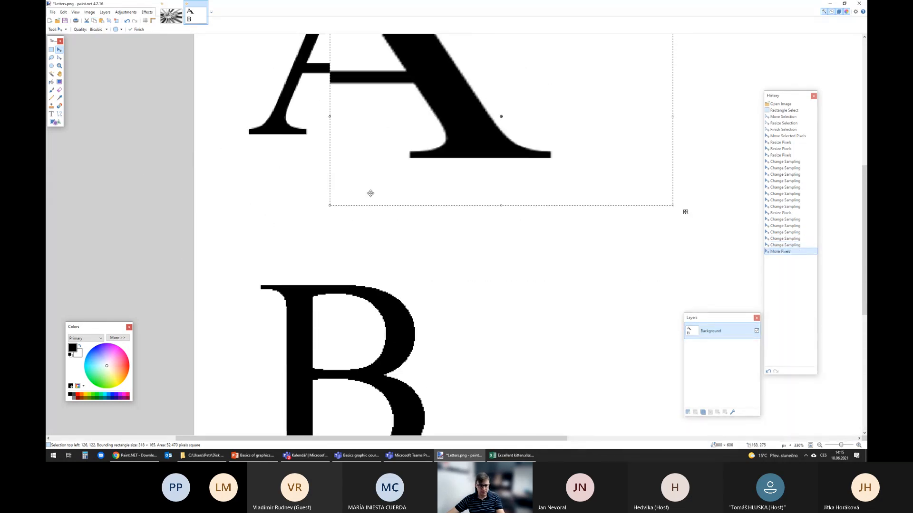
pyautogui.scroll(-1, 354, 242)
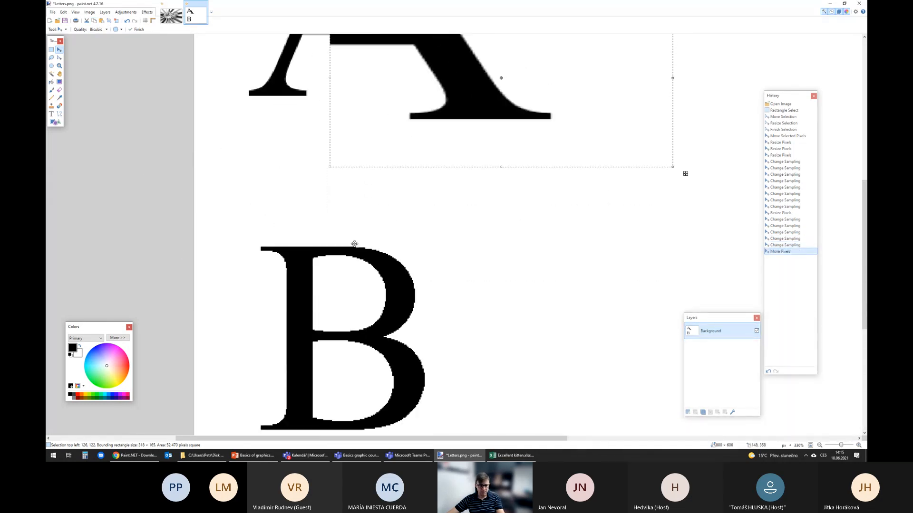
pyautogui.click(51, 50)
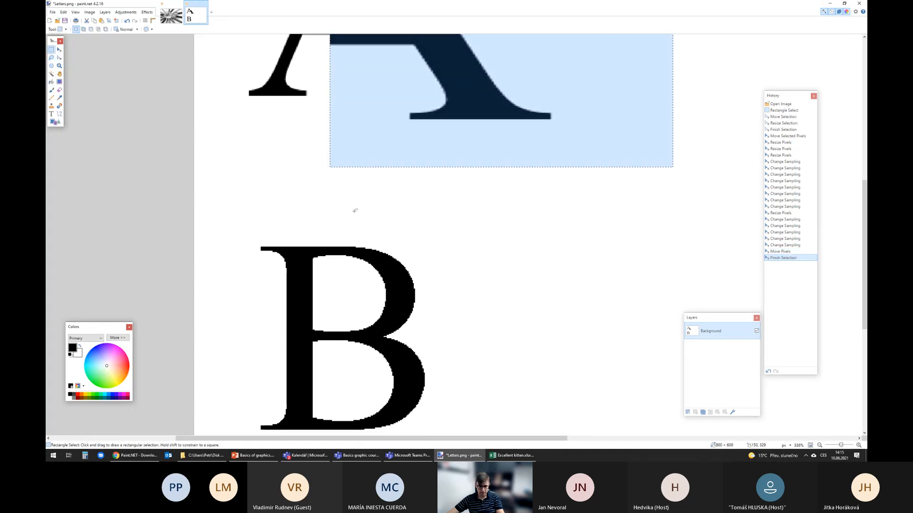
pyautogui.moveTo(340, 217); pyautogui.dragTo(430, 317)
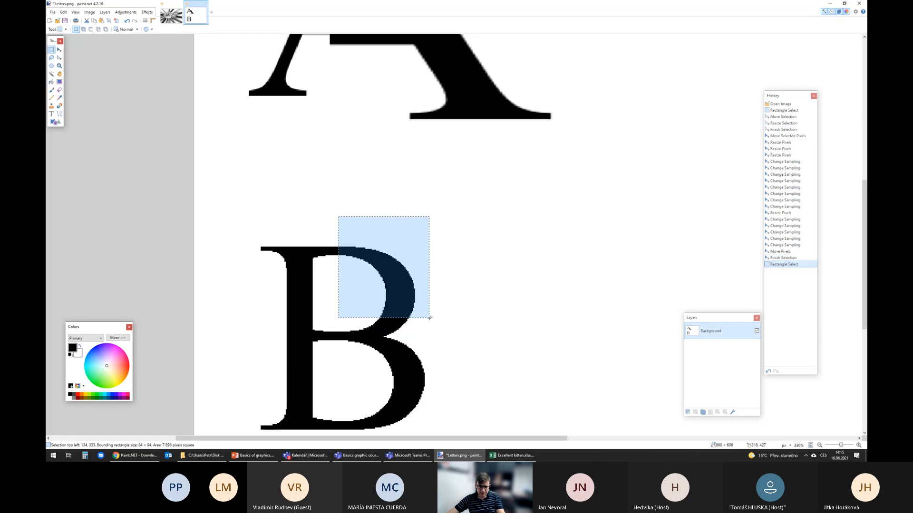
pyautogui.scroll(-2, 430, 317)
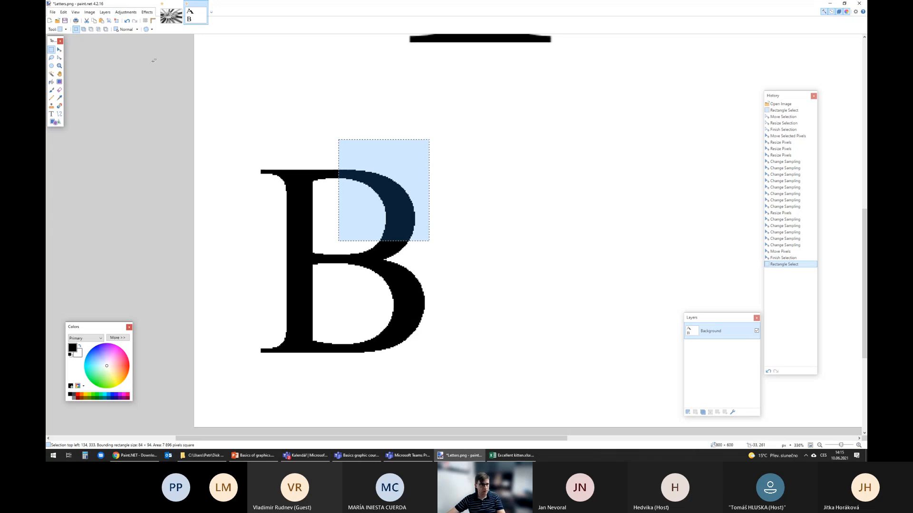
# Step: Stretch the selected pixels of the letter B to about 314 × 263 pixels with the Move Selected Pixels tool
pyautogui.click(59, 50)
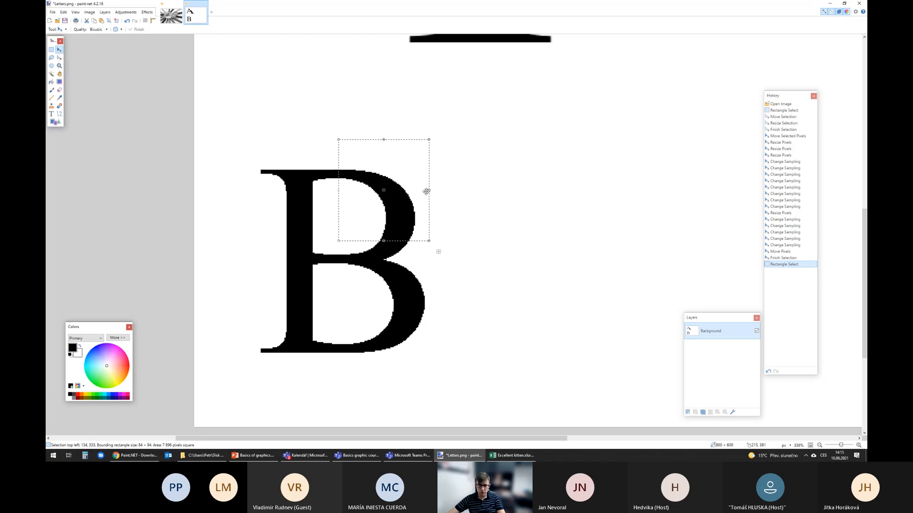
pyautogui.moveTo(429, 190); pyautogui.dragTo(676, 190)
pyautogui.moveTo(504, 240); pyautogui.dragTo(507, 384)
pyautogui.moveTo(510, 143); pyautogui.dragTo(508, 101)
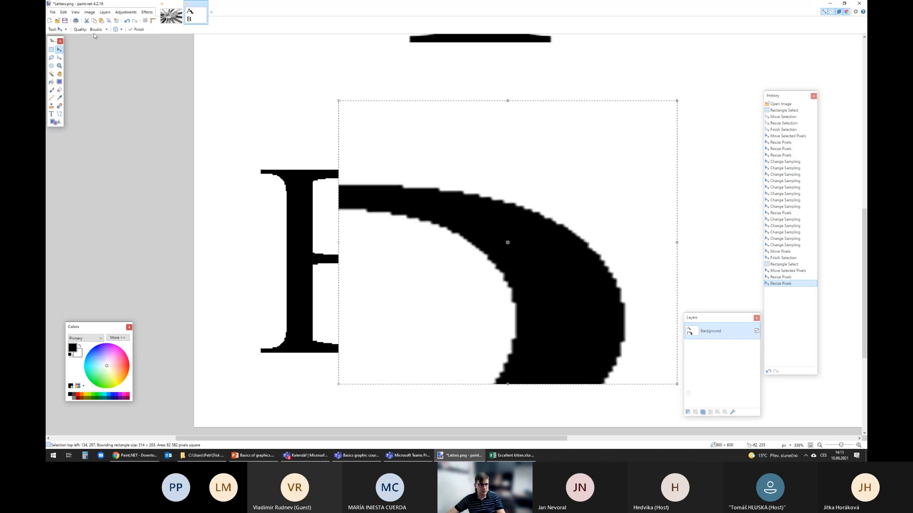
# Step: Switch the sampling quality of the stretched part of the letter B to Bilinear and then to Nearest Neighbor
pyautogui.scroll(1, 96, 30)
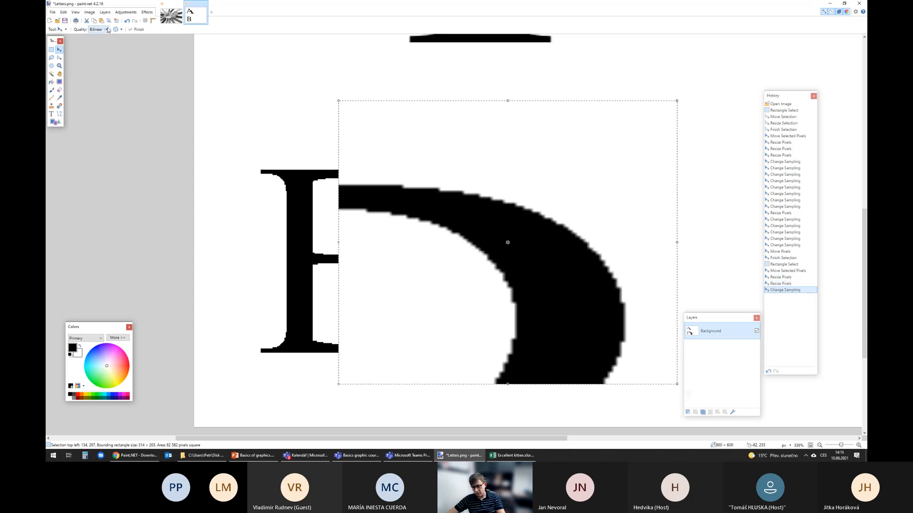
pyautogui.click(107, 29)
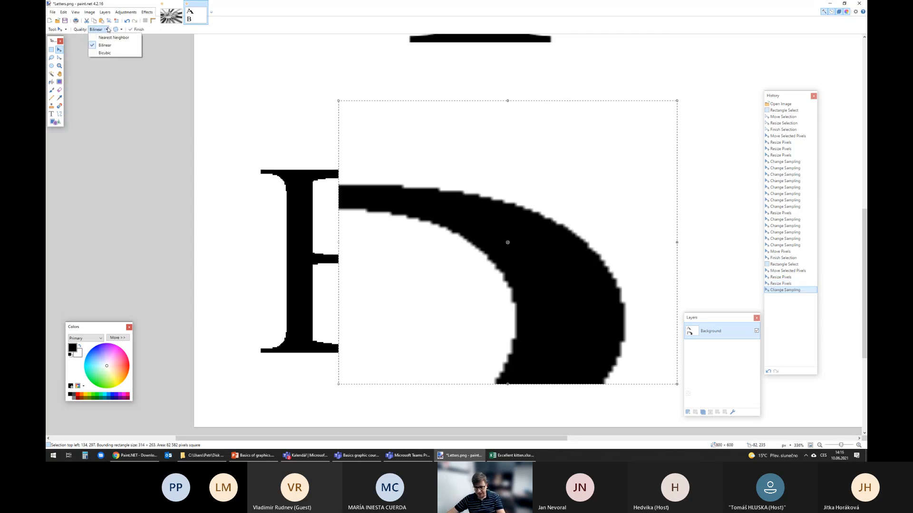
pyautogui.click(105, 37)
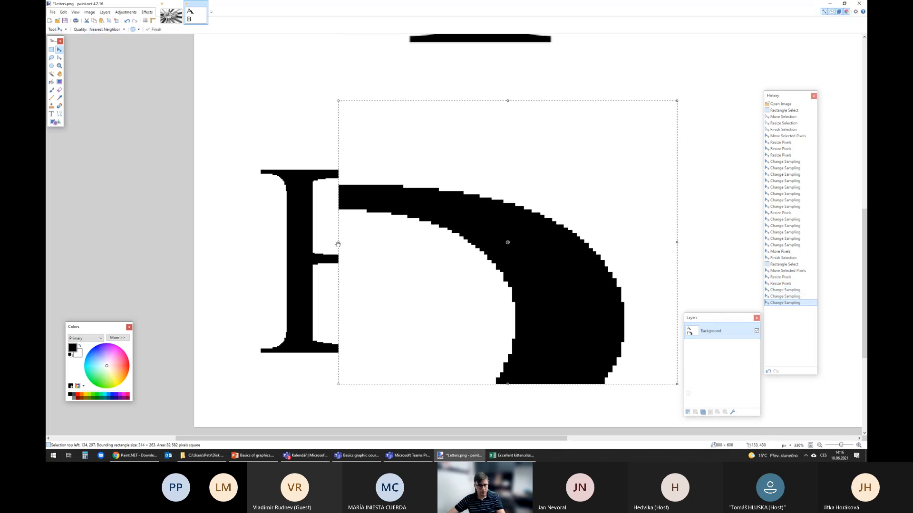
# Step: Enlarge the stretched pixels of the letter B further, to about 570 × 384 pixels
pyautogui.moveTo(337, 243); pyautogui.dragTo(249, 242)
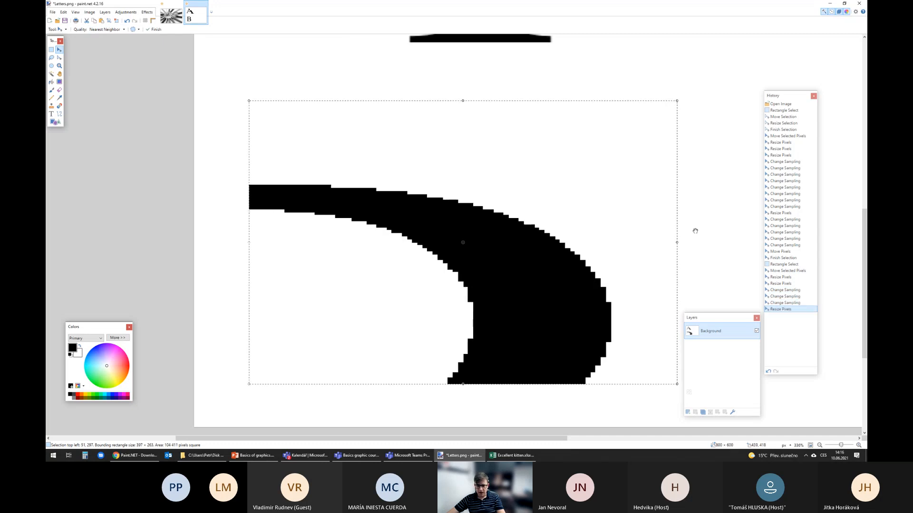
pyautogui.moveTo(678, 243)
pyautogui.mouseDown()
pyautogui.moveTo(434, 222)
pyautogui.moveTo(332, 243)
pyautogui.moveTo(452, 226)
pyautogui.moveTo(615, 246)
pyautogui.moveTo(677, 243)
pyautogui.mouseUp()
pyautogui.moveTo(463, 103)
pyautogui.mouseDown()
pyautogui.moveTo(458, 320)
pyautogui.moveTo(458, 214)
pyautogui.moveTo(475, 84)
pyautogui.moveTo(471, 97)
pyautogui.mouseUp()
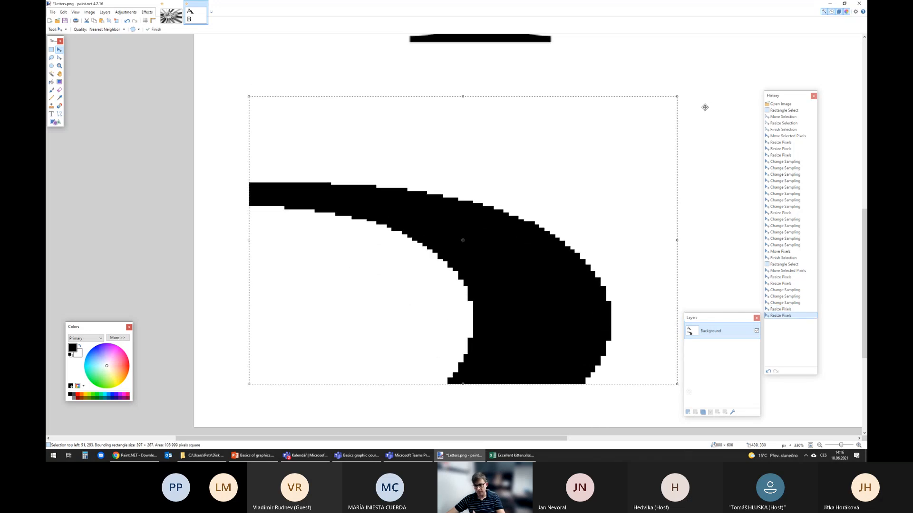
pyautogui.moveTo(677, 96); pyautogui.dragTo(734, 47)
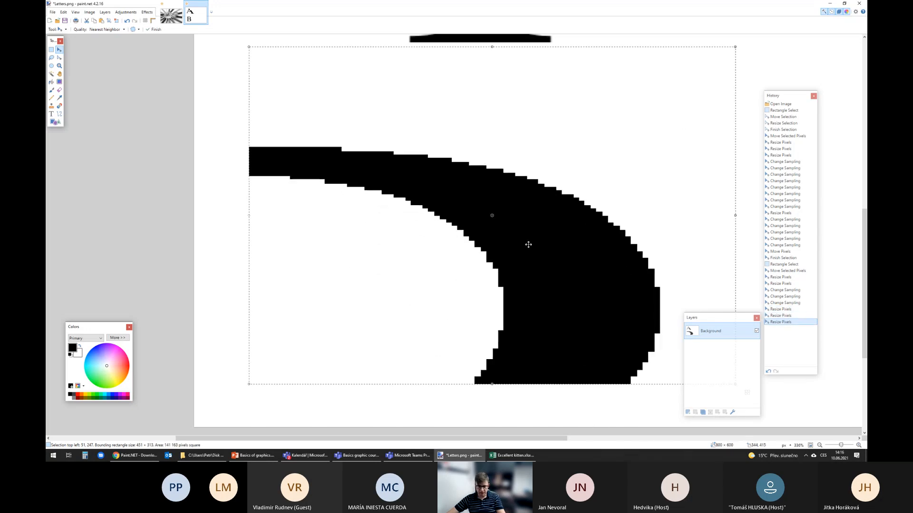
pyautogui.moveTo(249, 385); pyautogui.dragTo(120, 460)
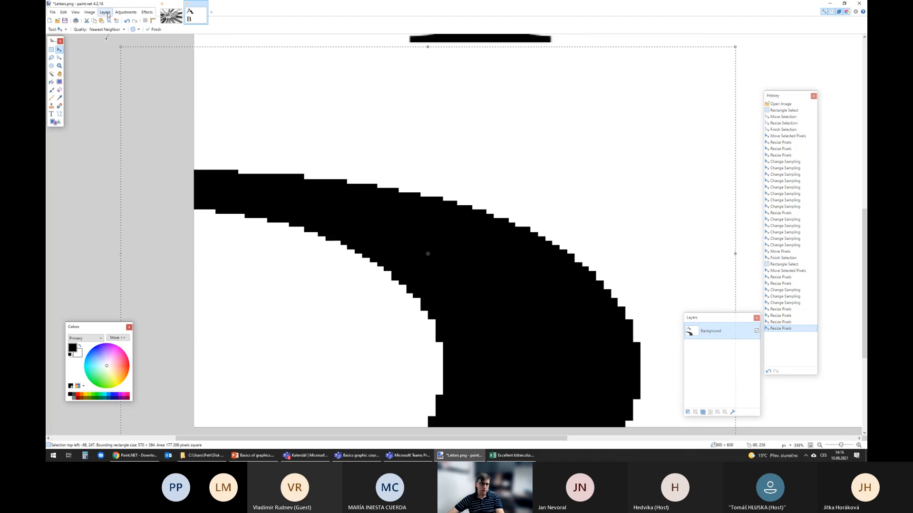
# Step: Review the resampling methods for resizing the whole image, trying Super Sampling and Best Quality, and cancel the resize
pyautogui.click(105, 12)
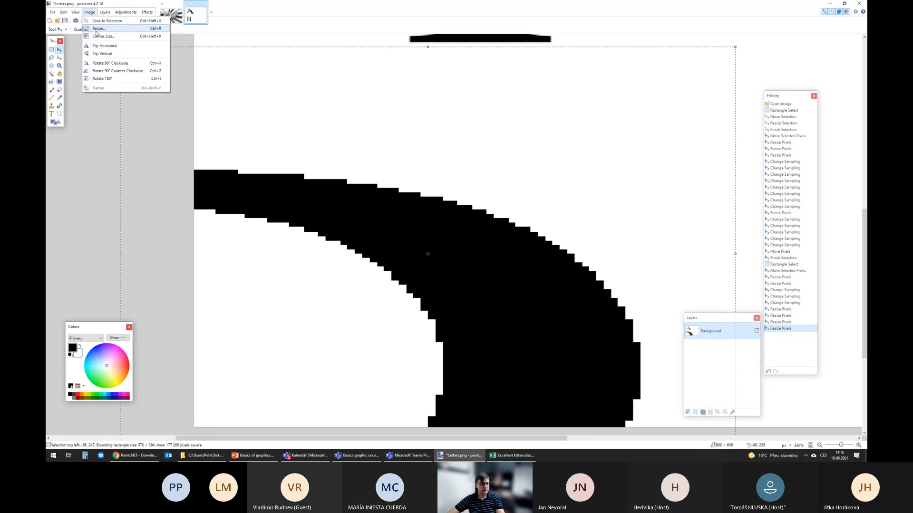
pyautogui.click(97, 30)
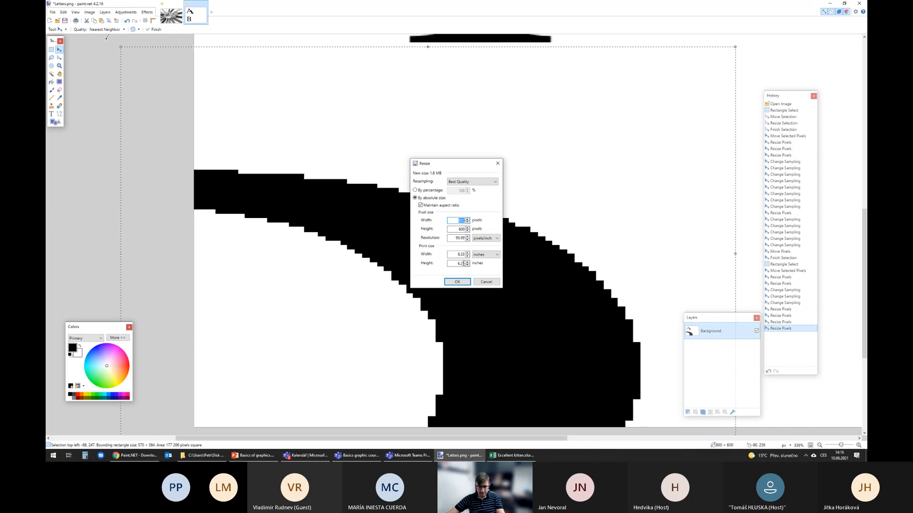
pyautogui.click(468, 182)
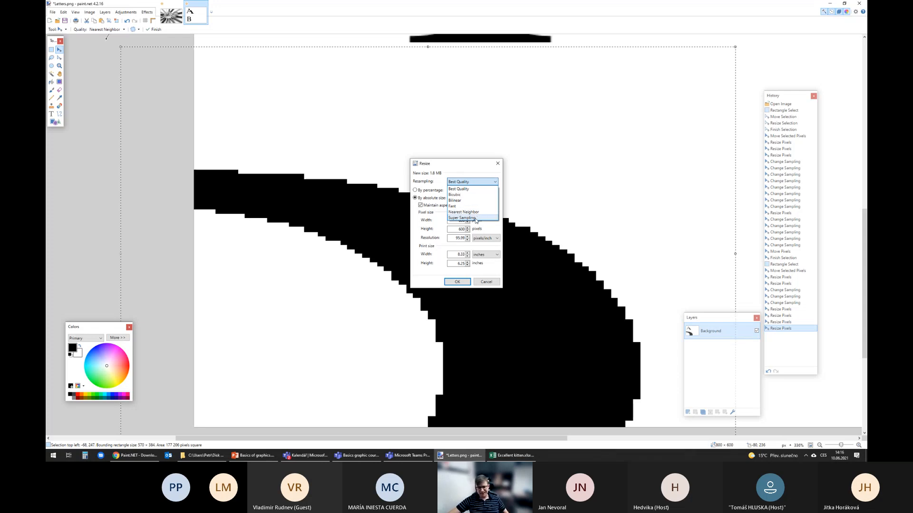
pyautogui.click(465, 218)
pyautogui.click(473, 182)
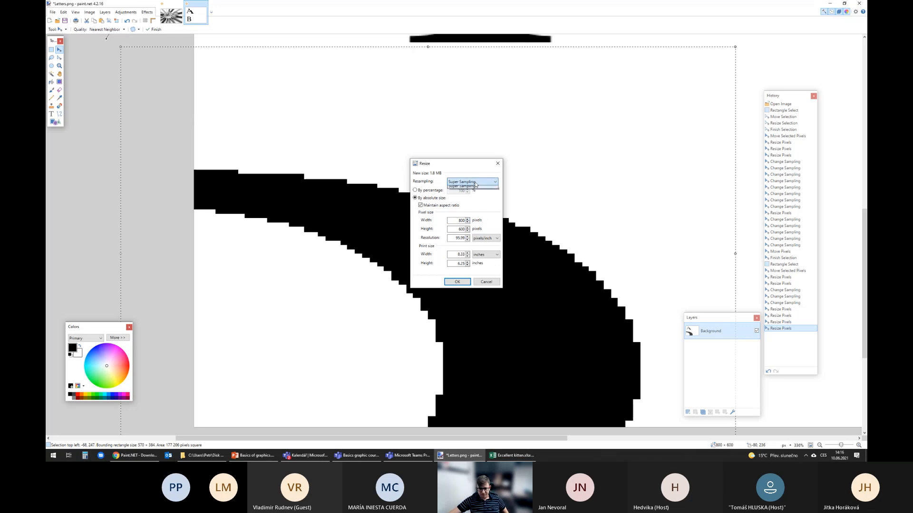
pyautogui.click(478, 190)
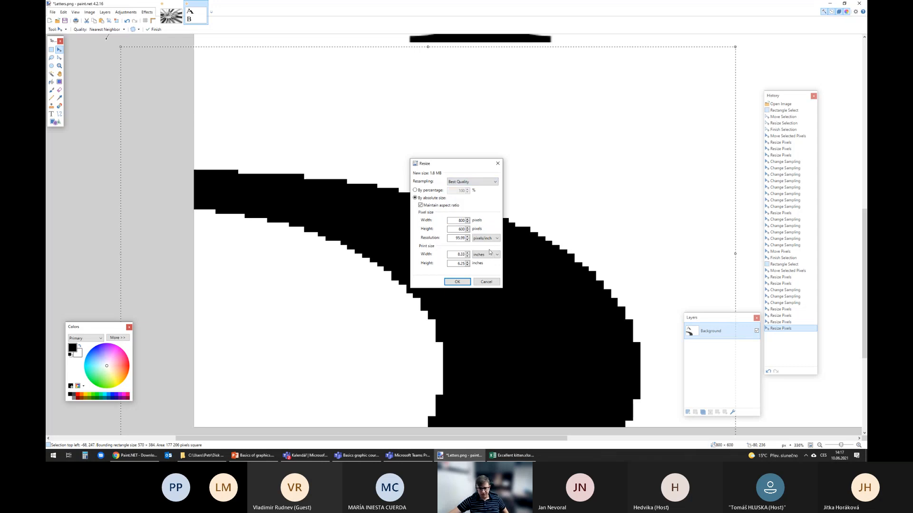
pyautogui.click(491, 282)
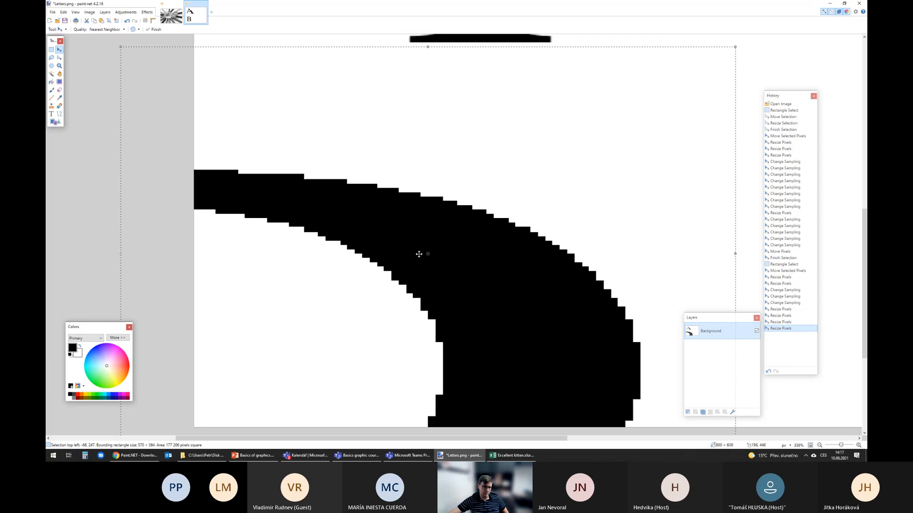
# Step: Close the Layers window and revert the image to the Open Image state in the history
pyautogui.scroll(5, 454, 260)
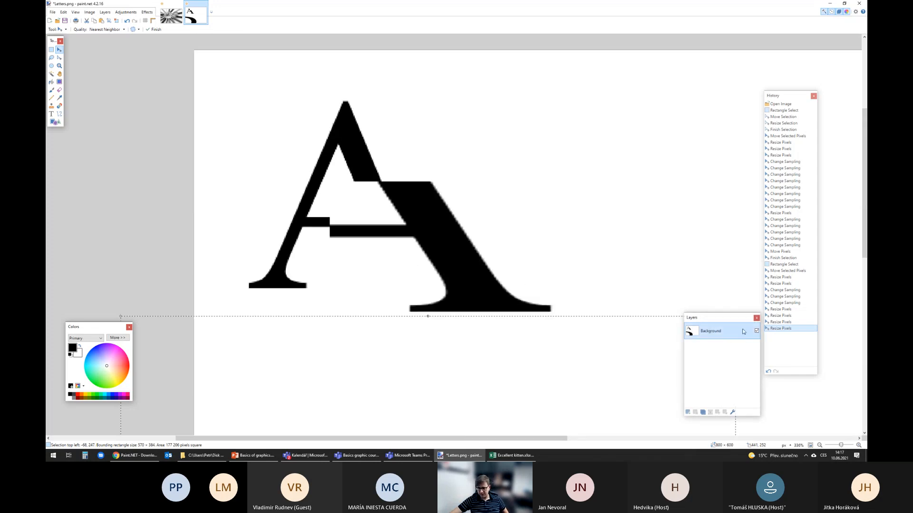
pyautogui.click(756, 318)
pyautogui.click(703, 242)
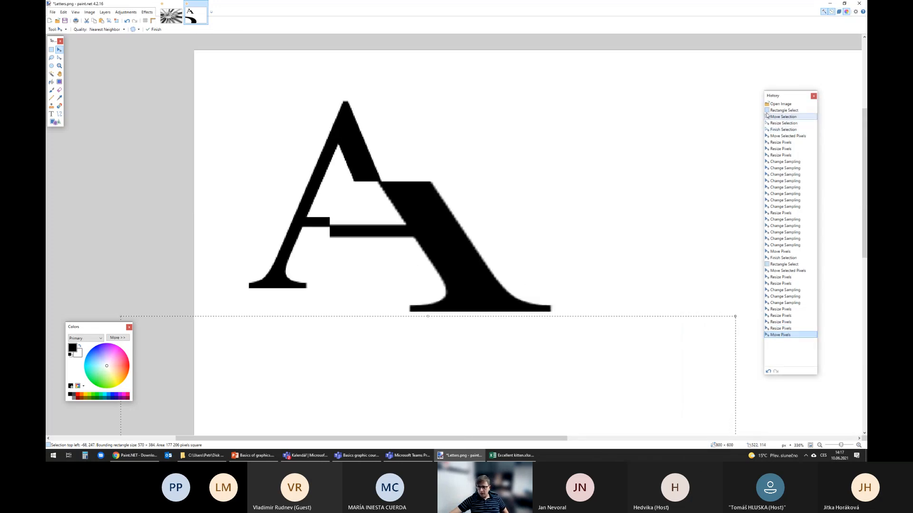
pyautogui.click(780, 104)
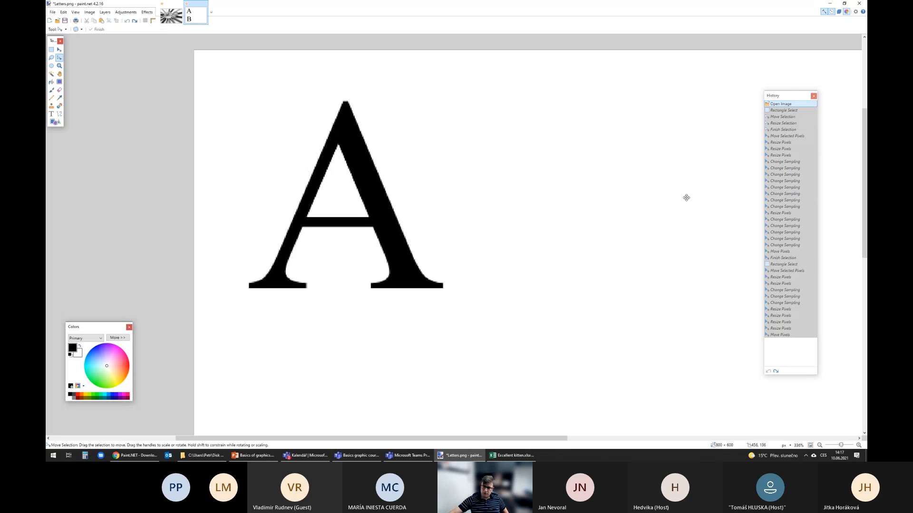
# Step: Examine the edge pixels of the letters A and B up close to compare how smooth their outlines are
pyautogui.scroll(-4, 623, 185)
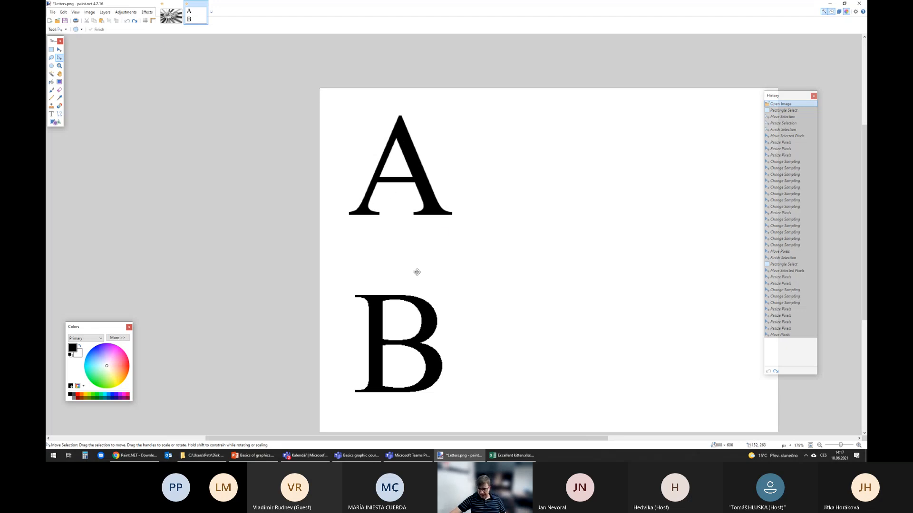
pyautogui.keyDown('ctrl'); pyautogui.scroll(3, 410, 151); pyautogui.keyUp('ctrl')
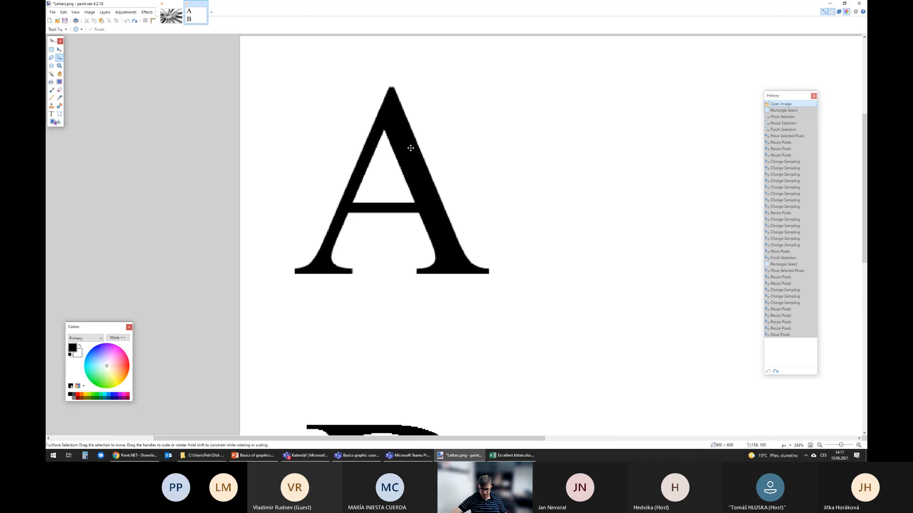
pyautogui.keyDown('ctrl'); pyautogui.scroll(-1, 410, 152); pyautogui.keyUp('ctrl')
pyautogui.keyDown('ctrl'); pyautogui.scroll(2, 409, 130); pyautogui.keyUp('ctrl')
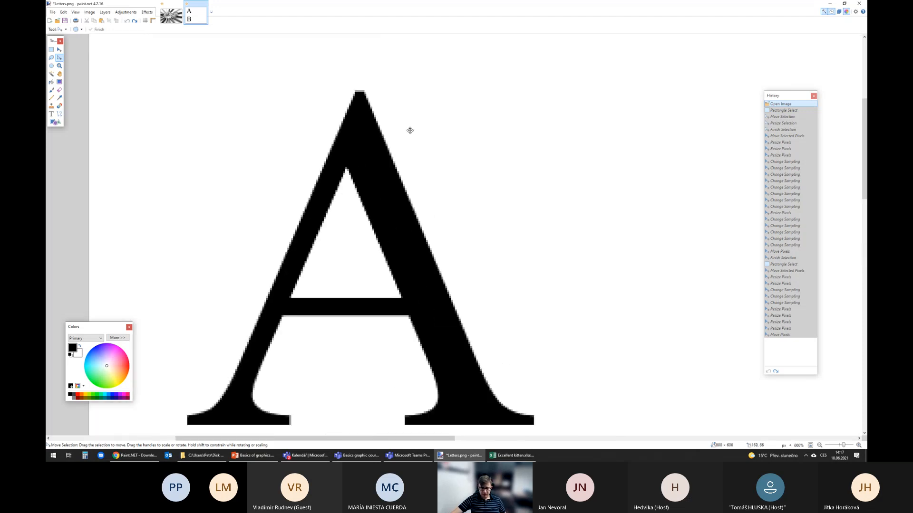
pyautogui.keyDown('ctrl'); pyautogui.scroll(3, 339, 175); pyautogui.keyUp('ctrl')
pyautogui.keyDown('ctrl'); pyautogui.scroll(-6, 337, 198); pyautogui.keyUp('ctrl')
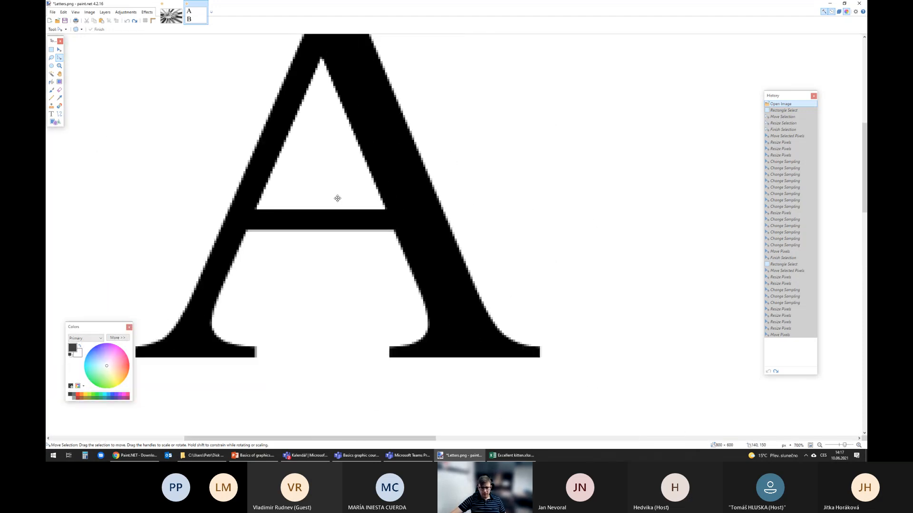
pyautogui.keyDown('ctrl'); pyautogui.scroll(4, 338, 199); pyautogui.keyUp('ctrl')
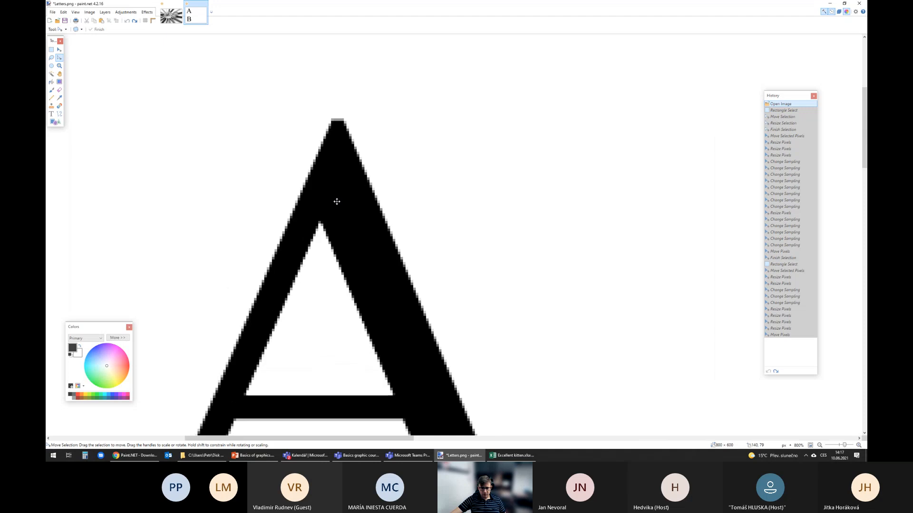
pyautogui.keyDown('ctrl'); pyautogui.scroll(5, 337, 202); pyautogui.keyUp('ctrl')
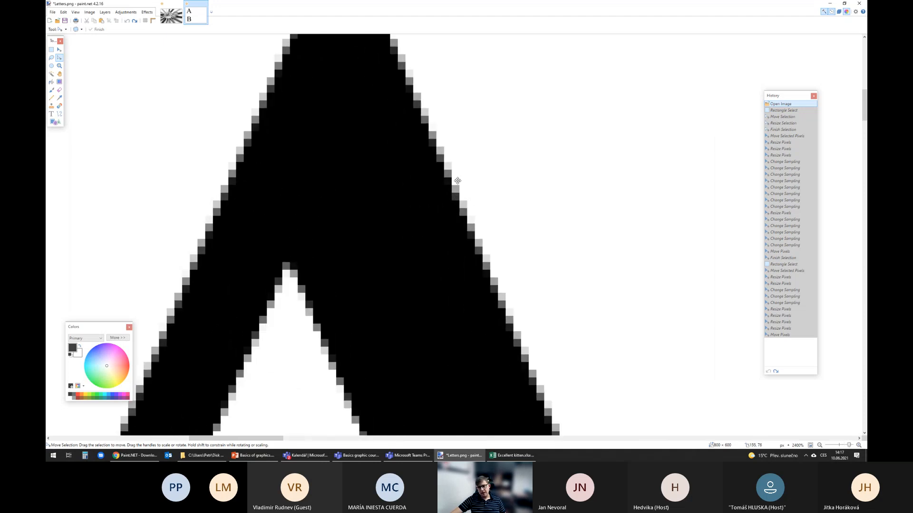
pyautogui.keyDown('ctrl'); pyautogui.scroll(-7, 535, 356); pyautogui.keyUp('ctrl')
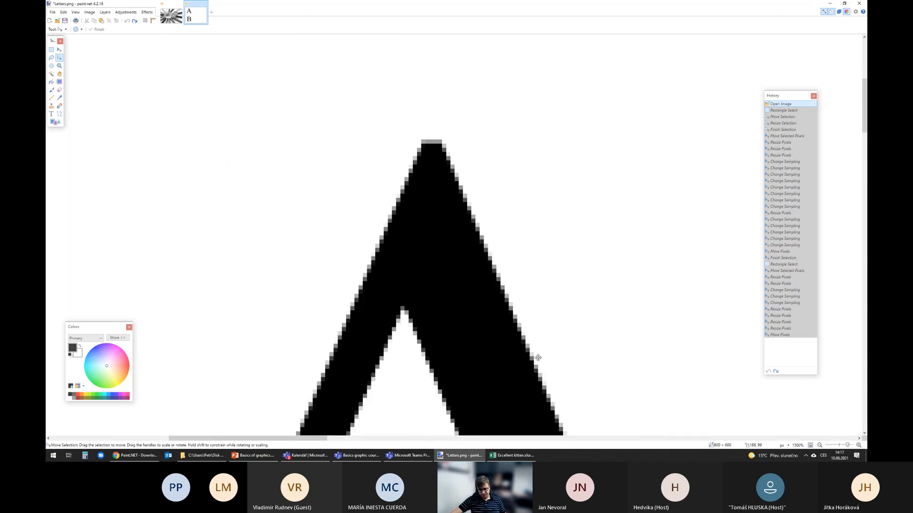
pyautogui.scroll(-10, 471, 310)
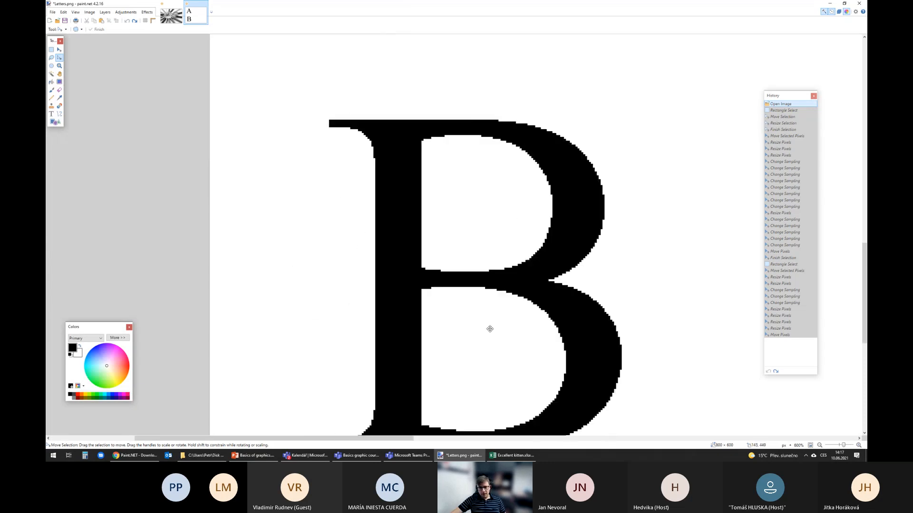
pyautogui.keyDown('ctrl'); pyautogui.scroll(6, 672, 234); pyautogui.keyUp('ctrl')
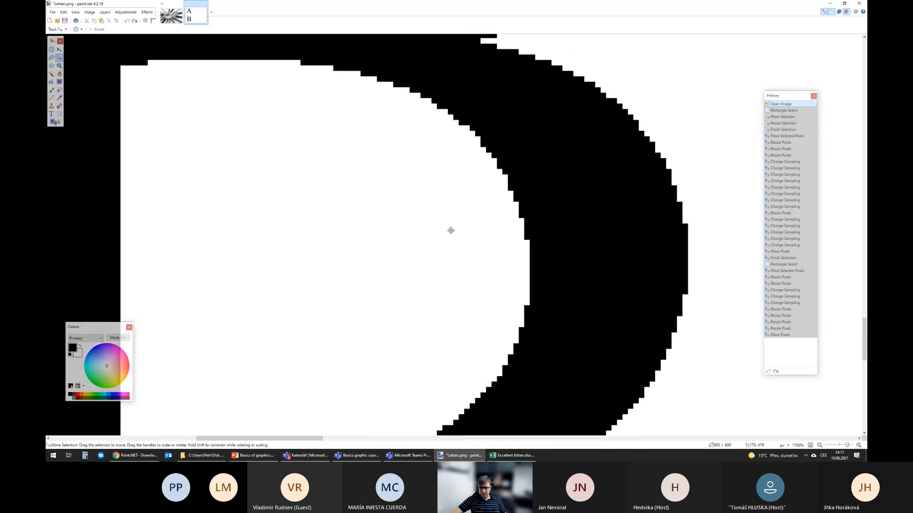
# Step: Start a text entry with the Text tool in the empty area beside the letter A
pyautogui.keyDown('ctrl'); pyautogui.scroll(-6, 326, 236); pyautogui.keyUp('ctrl')
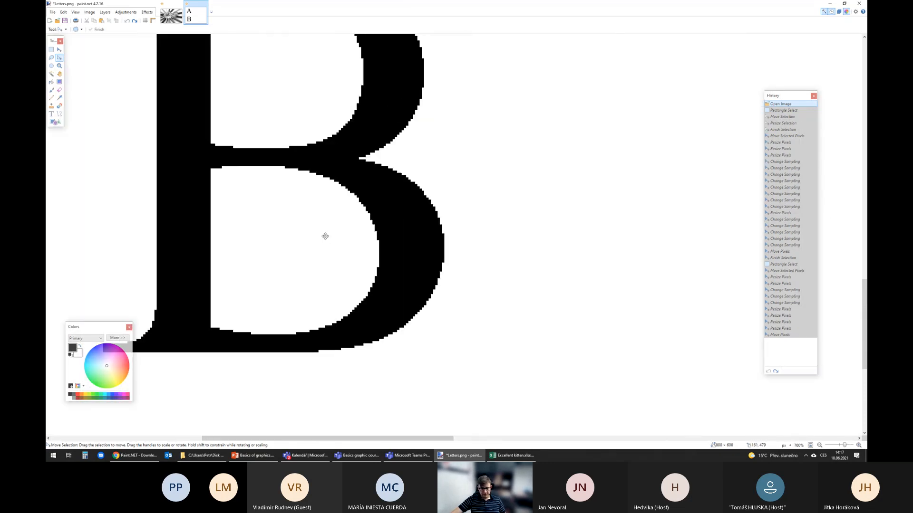
pyautogui.keyDown('ctrl'); pyautogui.scroll(1, 326, 236); pyautogui.keyUp('ctrl')
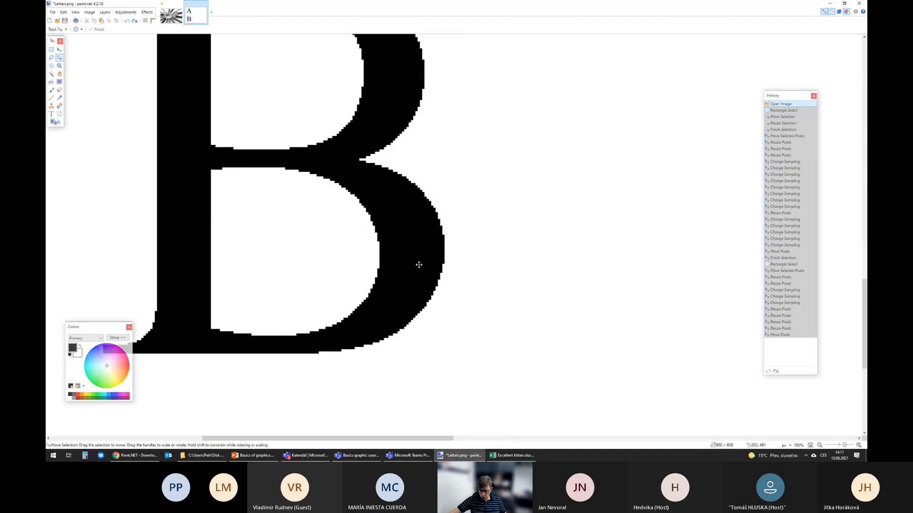
pyautogui.keyDown('ctrl'); pyautogui.scroll(-6, 419, 265); pyautogui.keyUp('ctrl')
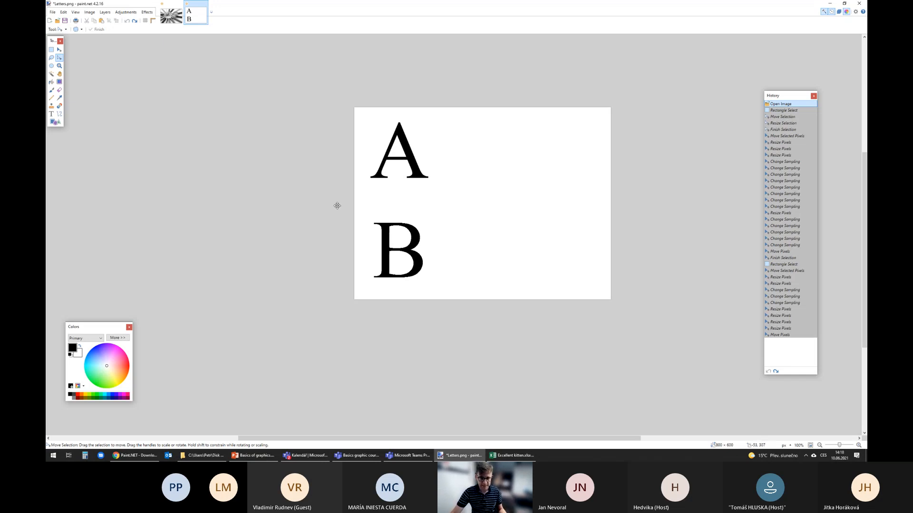
pyautogui.scroll(1, 406, 150)
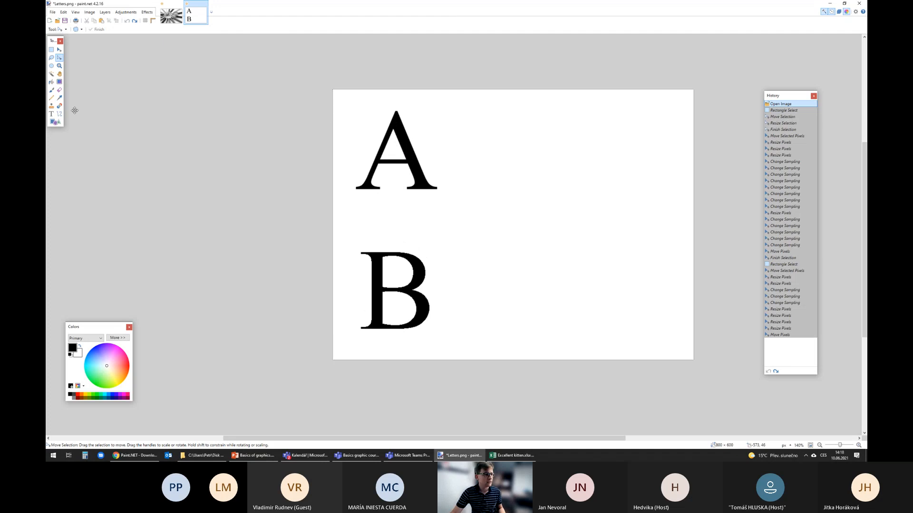
pyautogui.click(52, 114)
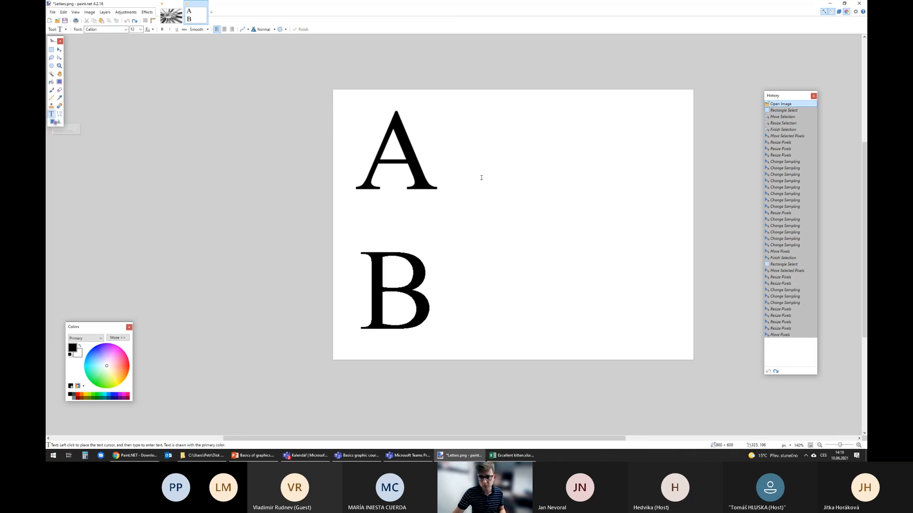
pyautogui.click(467, 143)
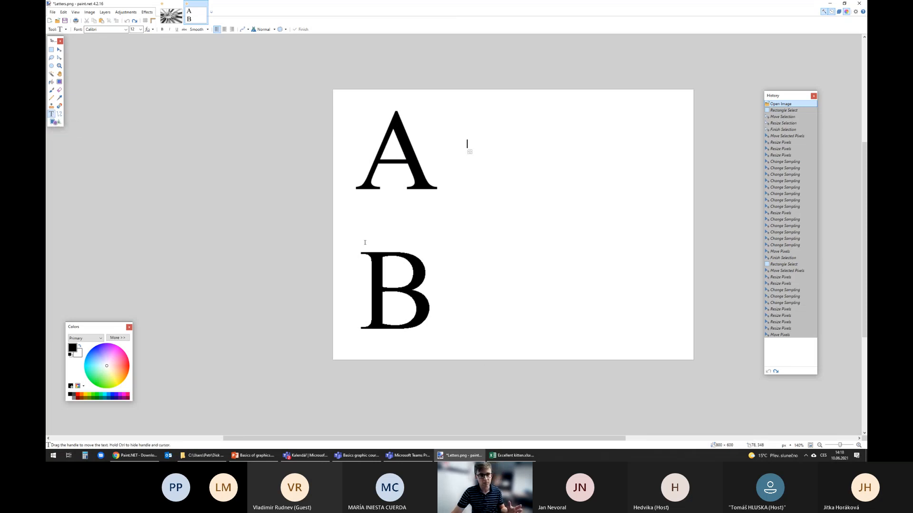
# Step: Try font sizes of 48 and 108 for the new text entry
pyautogui.click(140, 30)
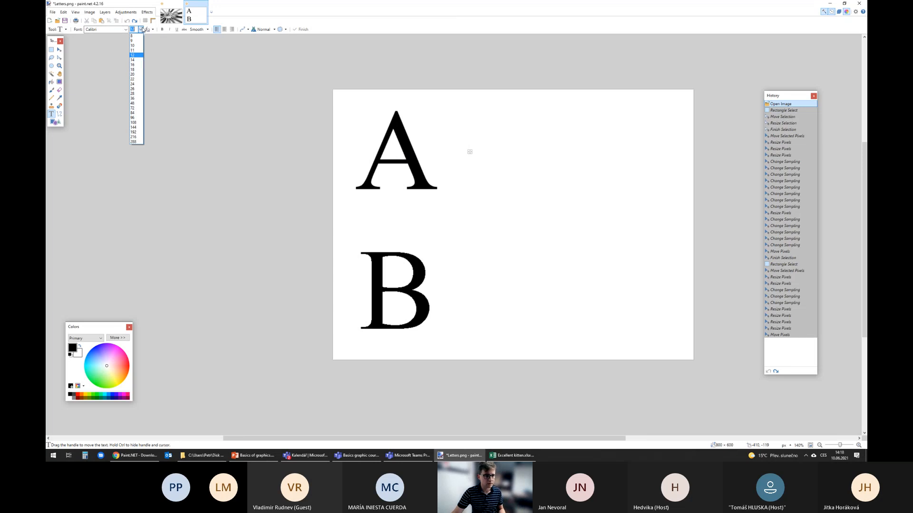
pyautogui.press('Down')
pyautogui.press('Down')
pyautogui.press('Down')
pyautogui.press('Down')
pyautogui.press('Down')
pyautogui.press('Down')
pyautogui.press('Down')
pyautogui.press('Down')
pyautogui.press('Down')
pyautogui.press('Down')
pyautogui.press('Return')
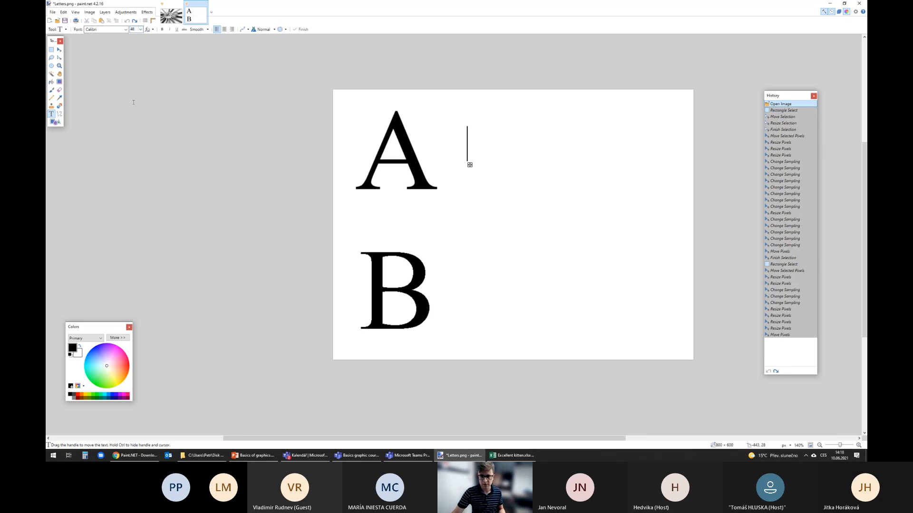
pyautogui.click(141, 30)
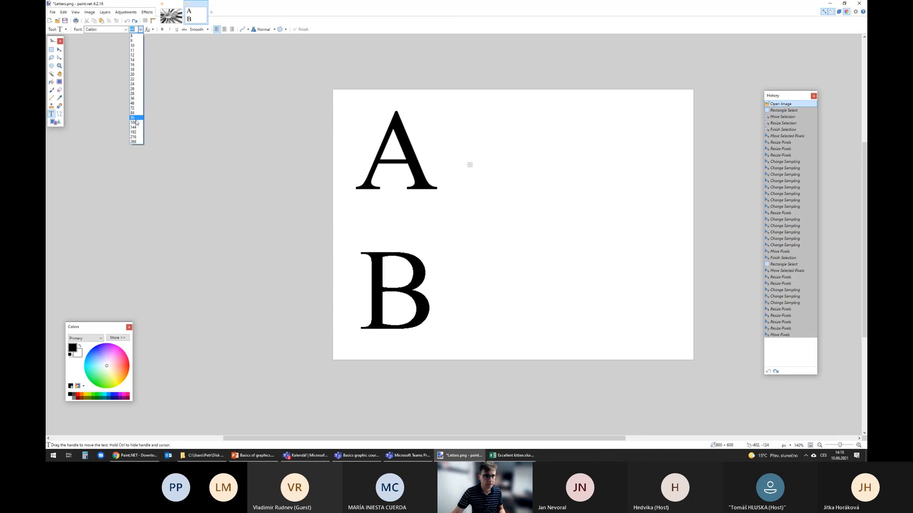
pyautogui.click(135, 123)
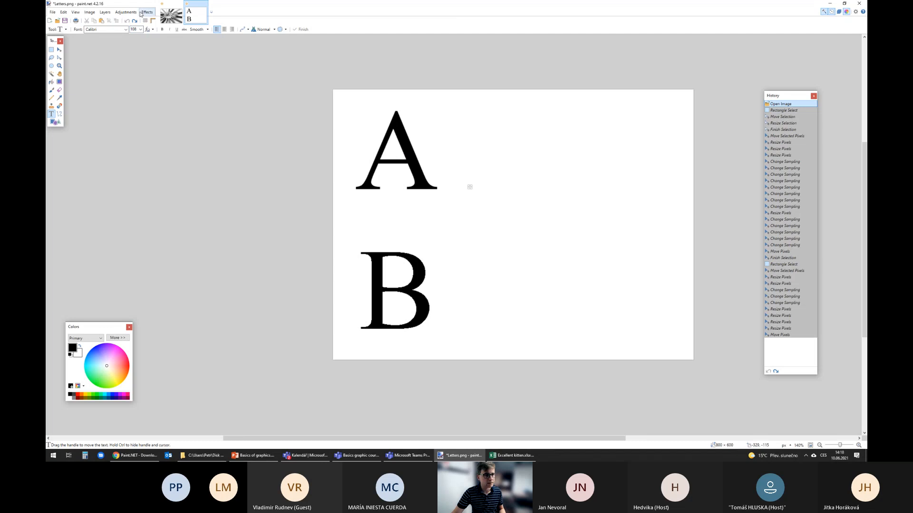
# Step: Set the font size to 192, reposition the text entry and add the letter C beside the letters A and B
pyautogui.click(141, 30)
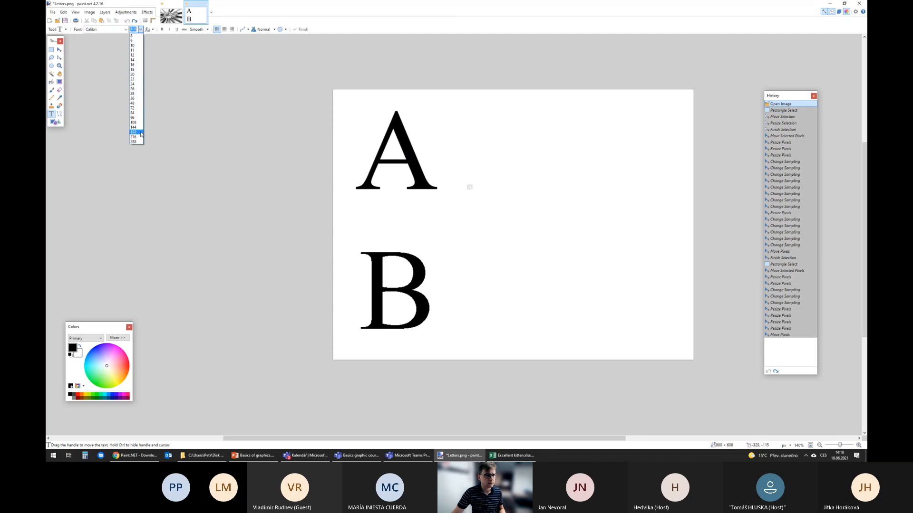
pyautogui.click(136, 133)
pyautogui.moveTo(470, 219); pyautogui.dragTo(487, 287)
pyautogui.write('C')
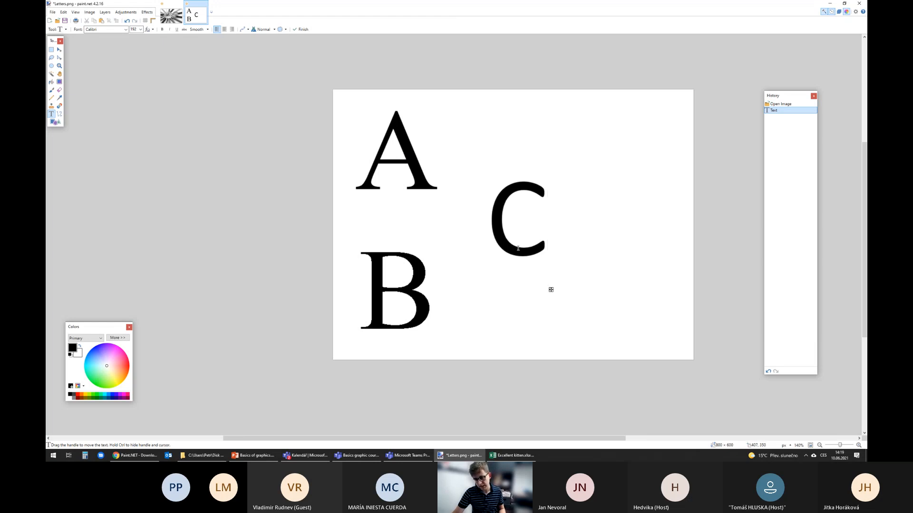
# Step: Enlarge the letter C to font size 288 and move it slightly closer to the letters A and B
pyautogui.hotkey('ctrl', '0')
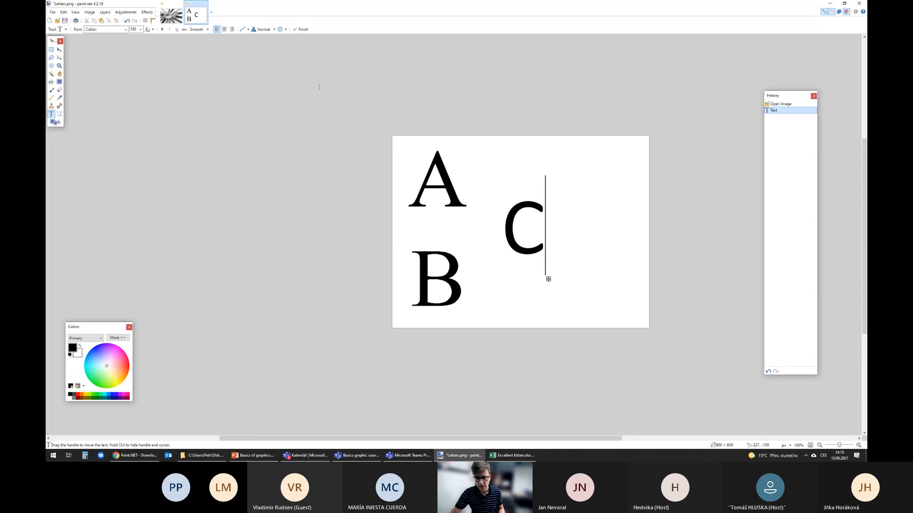
pyautogui.click(140, 29)
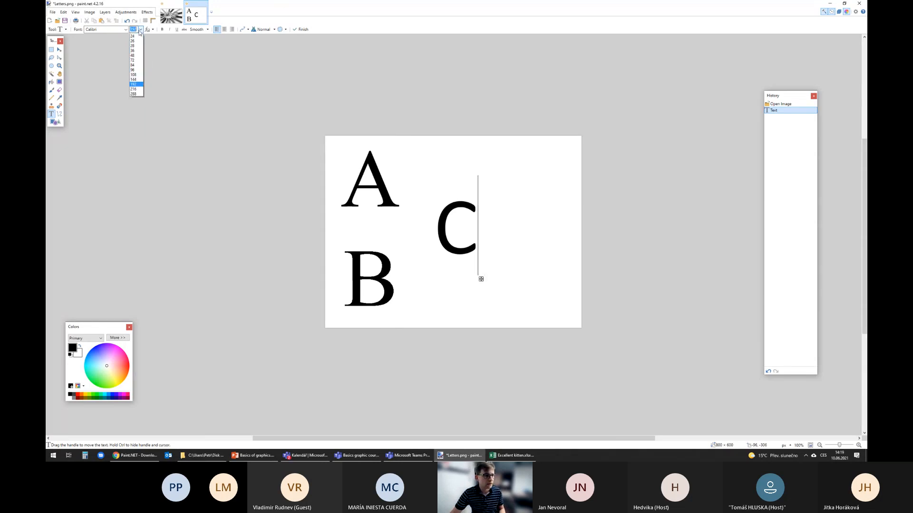
pyautogui.click(134, 142)
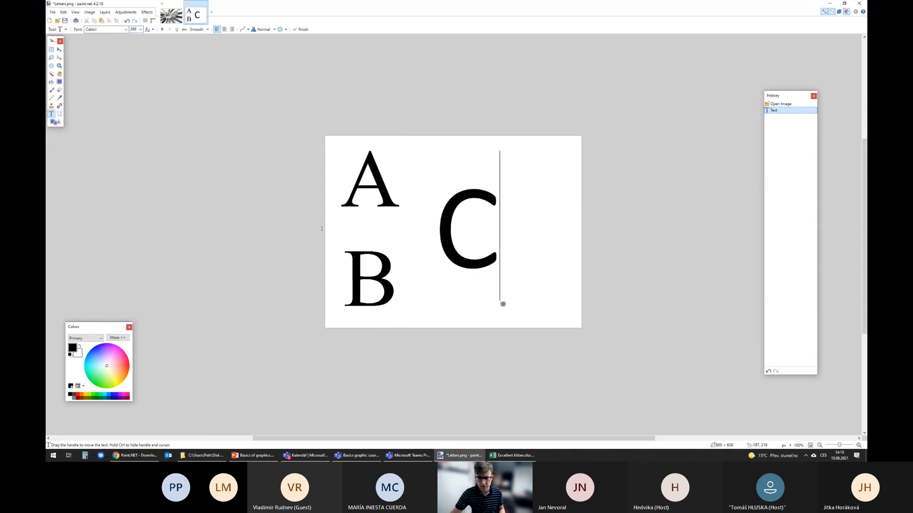
pyautogui.moveTo(502, 304); pyautogui.dragTo(486, 309)
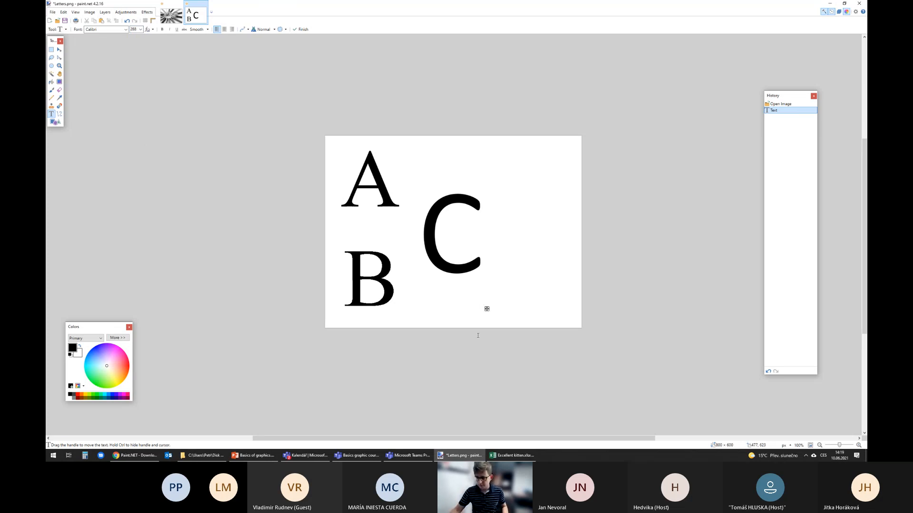
# Step: Compare the Smooth, Sharp (Classic) and Sharp (Modern) text rendering modes on the letter C, ending on Sharp (Modern)
pyautogui.click(859, 446)
pyautogui.click(858, 445)
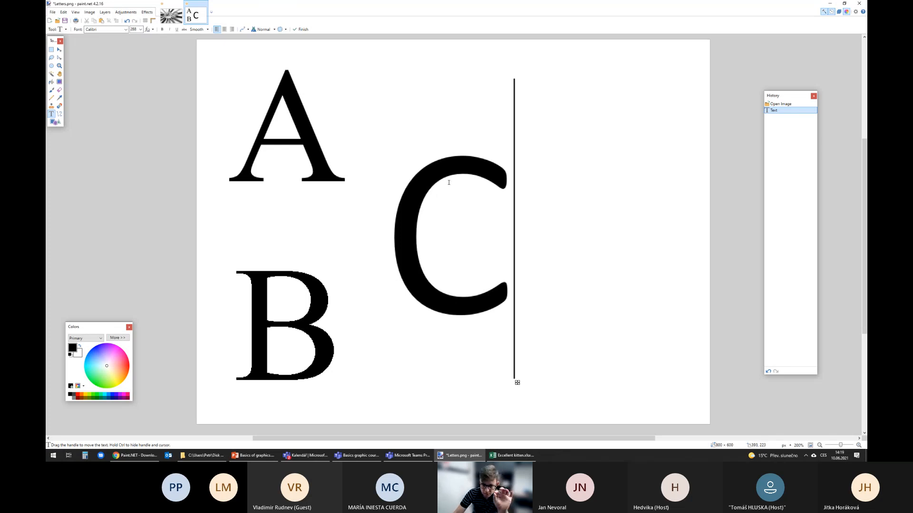
pyautogui.click(208, 30)
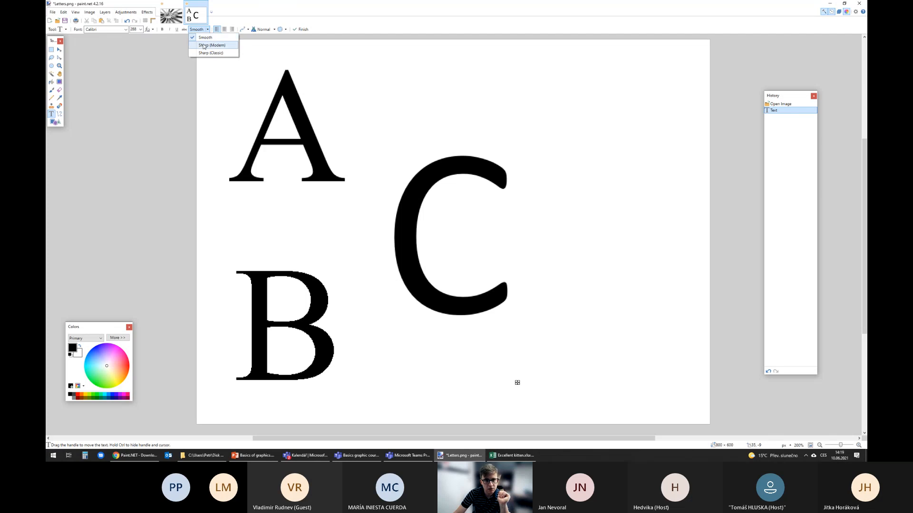
pyautogui.click(204, 53)
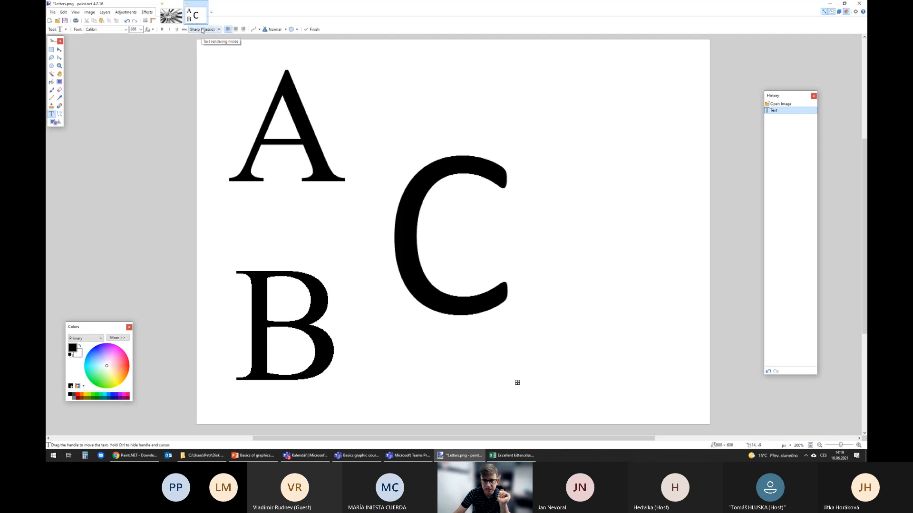
pyautogui.scroll(2, 202, 31)
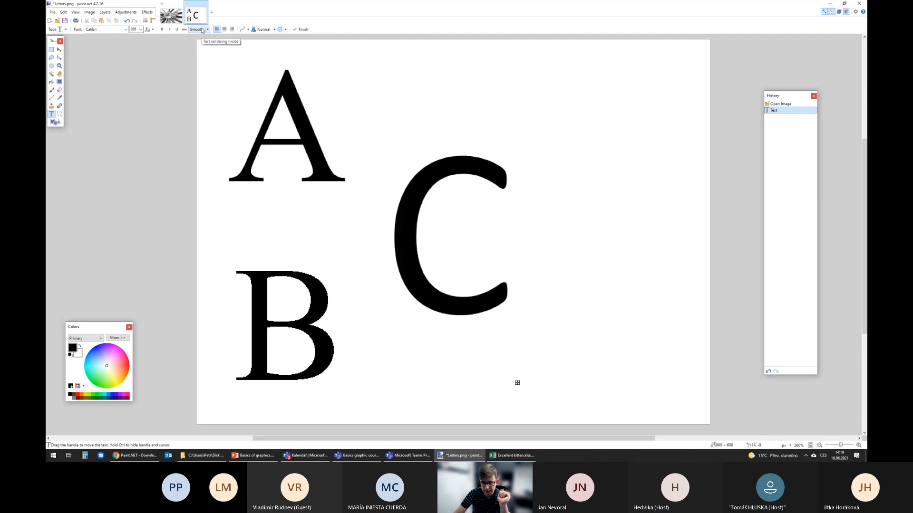
pyautogui.scroll(-1, 202, 30)
pyautogui.scroll(1, 203, 30)
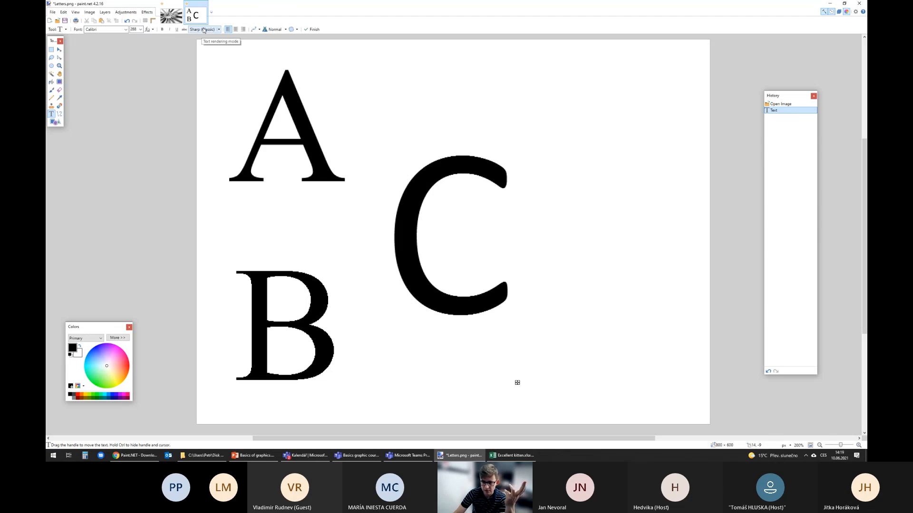
pyautogui.scroll(-1, 202, 30)
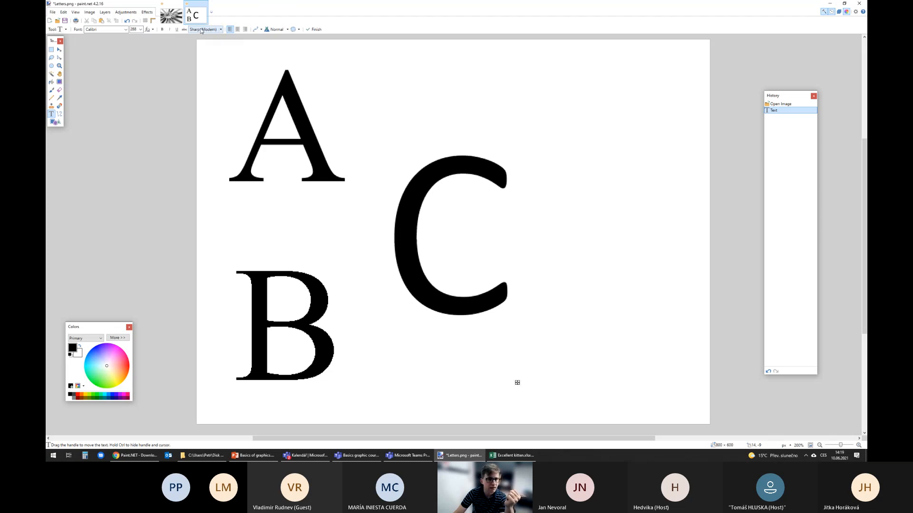
pyautogui.scroll(-1, 200, 31)
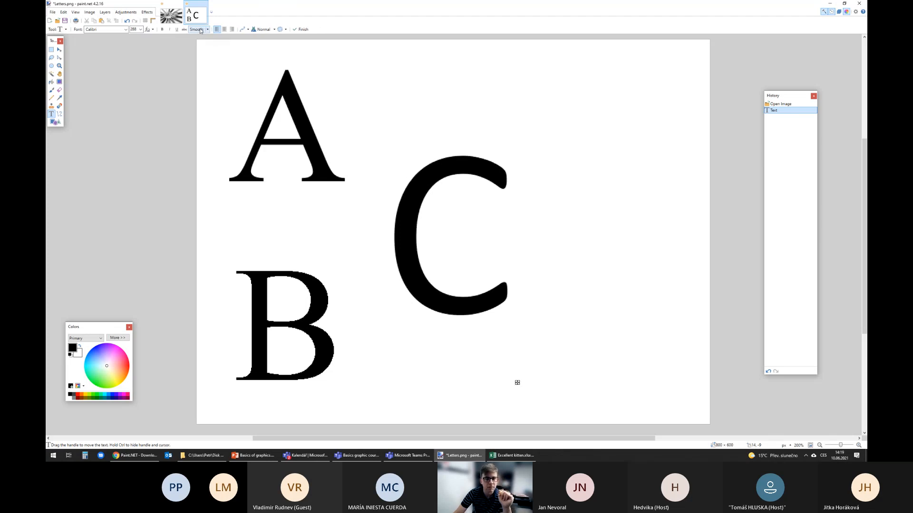
pyautogui.scroll(1, 200, 30)
# Step: Turn antialiasing off for the letter C and switch it back on to compare its edges
pyautogui.click(254, 30)
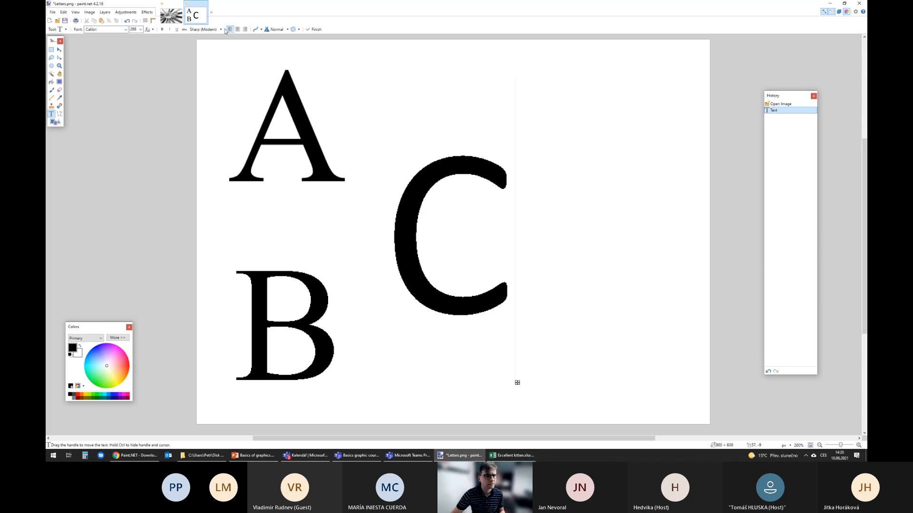
pyautogui.click(255, 30)
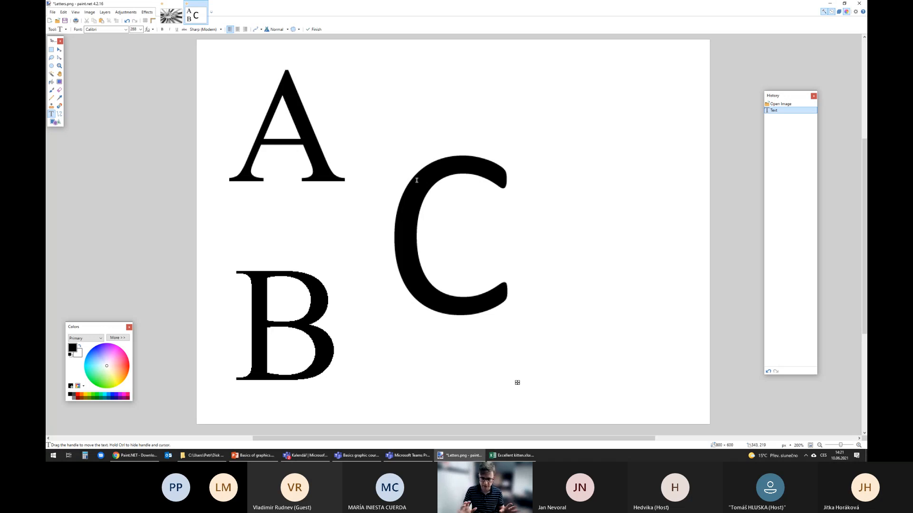
# Step: Draw a black rectangle outline of about 166 × 116 pixels above and beside the letter C
pyautogui.click(52, 122)
pyautogui.moveTo(509, 86)
pyautogui.mouseDown()
pyautogui.moveTo(684, 238)
pyautogui.moveTo(607, 244)
pyautogui.moveTo(613, 230)
pyautogui.moveTo(586, 124)
pyautogui.moveTo(615, 160)
pyautogui.mouseUp()
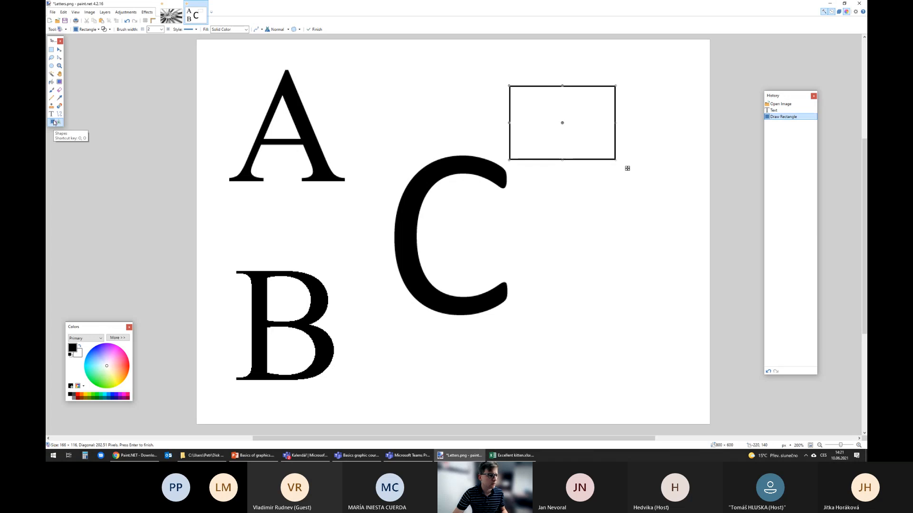
# Step: Draw a red filled circle with a black outline, about 283 × 283 pixels, below the rectangle
pyautogui.click(88, 29)
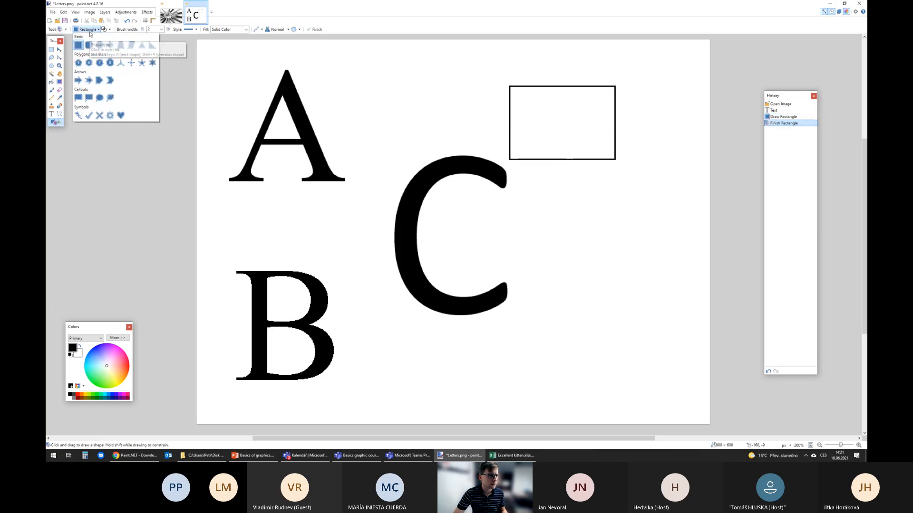
pyautogui.click(99, 45)
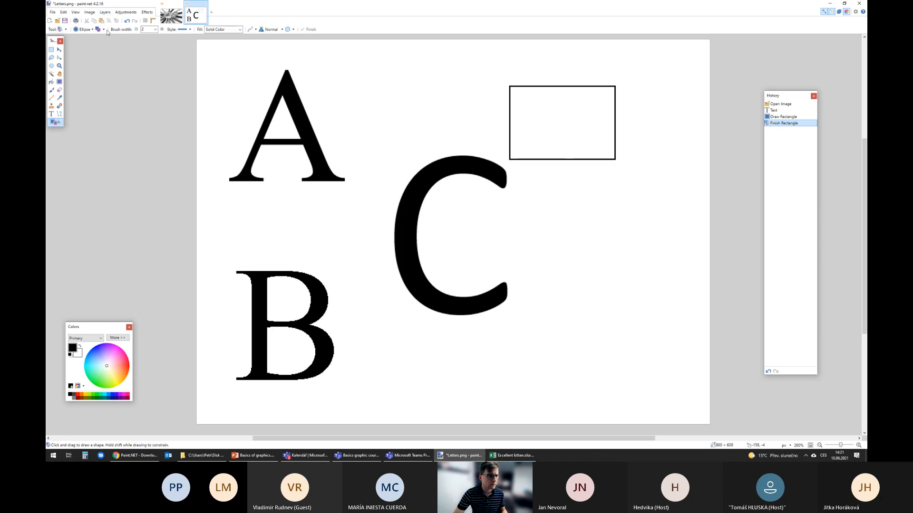
pyautogui.click(103, 30)
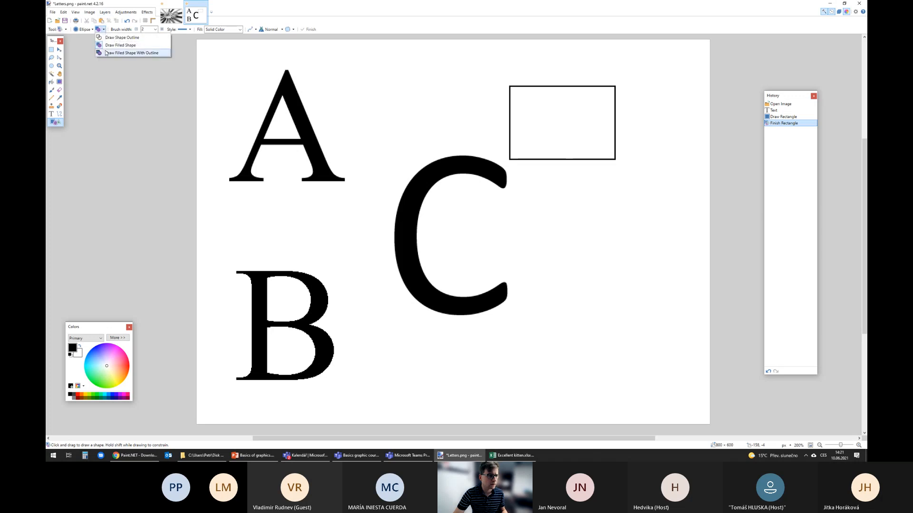
pyautogui.click(105, 53)
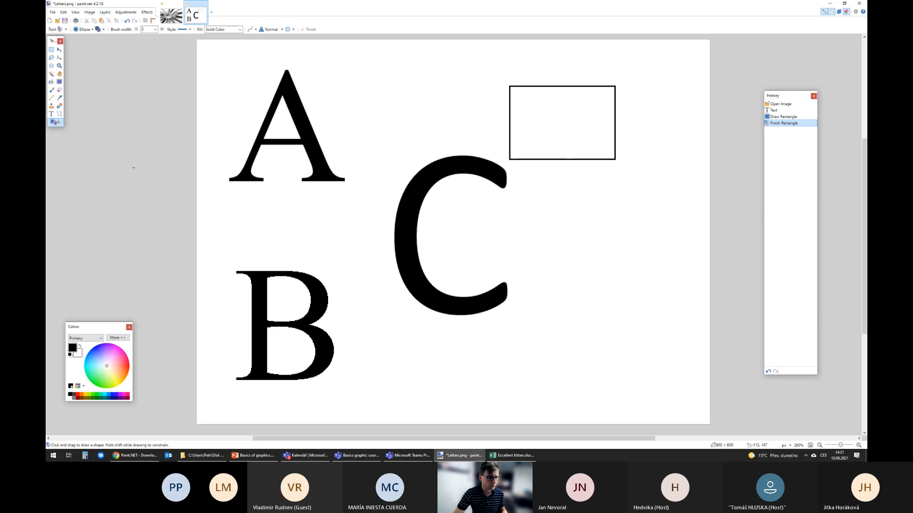
pyautogui.rightClick(78, 395)
pyautogui.moveTo(519, 231)
pyautogui.mouseDown()
pyautogui.moveTo(679, 391)
pyautogui.moveTo(692, 416)
pyautogui.moveTo(701, 414)
pyautogui.mouseUp()
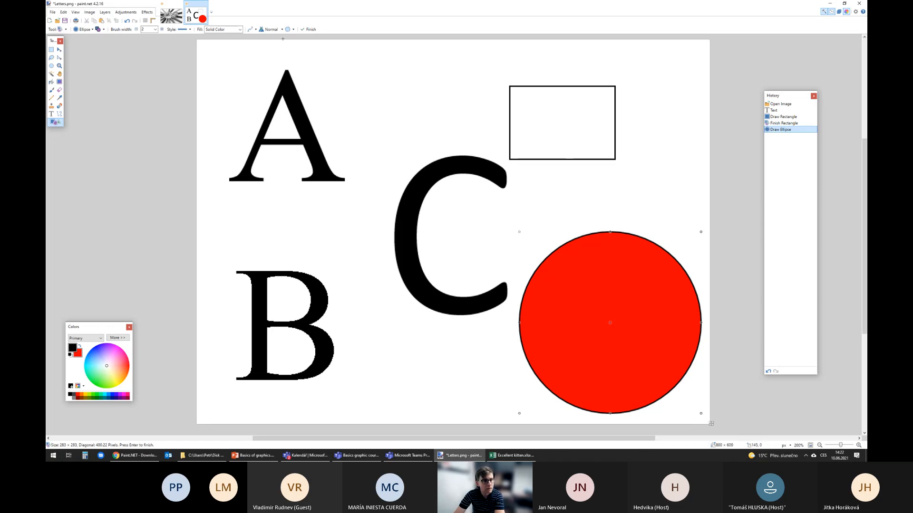
# Step: Turn antialiasing off for the red circle, examine its edge pixels against the letter C, and turn antialiasing back on
pyautogui.click(250, 29)
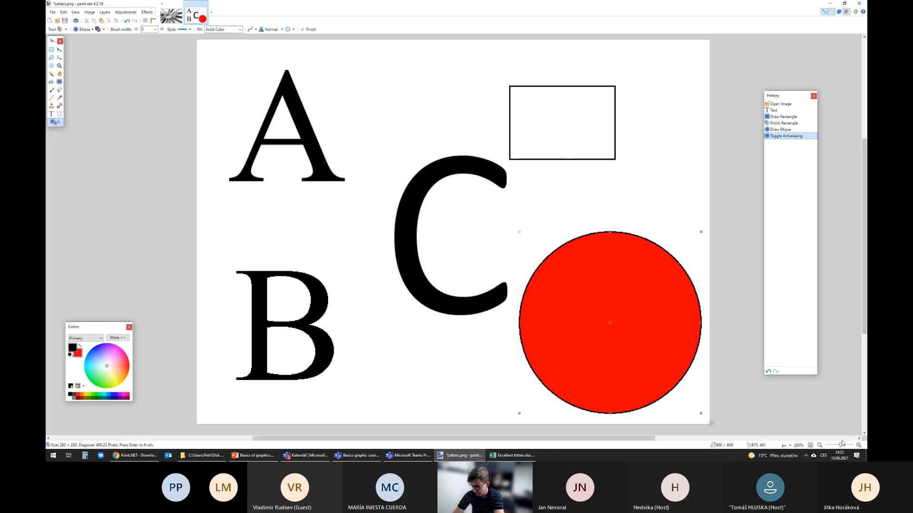
pyautogui.moveTo(841, 444)
pyautogui.mouseDown()
pyautogui.moveTo(852, 446)
pyautogui.moveTo(844, 446)
pyautogui.mouseUp()
pyautogui.scroll(-4, 503, 301)
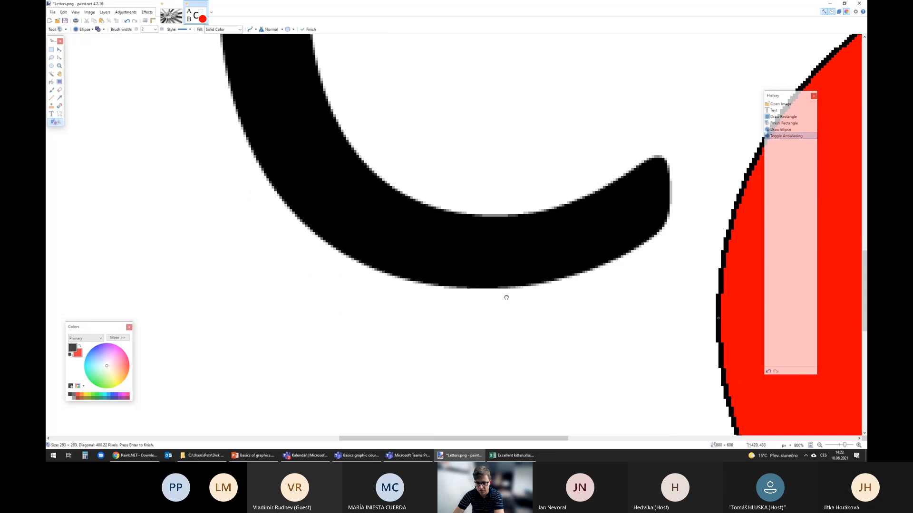
pyautogui.moveTo(506, 298); pyautogui.dragTo(48, 387)
pyautogui.moveTo(381, 175); pyautogui.dragTo(144, 269)
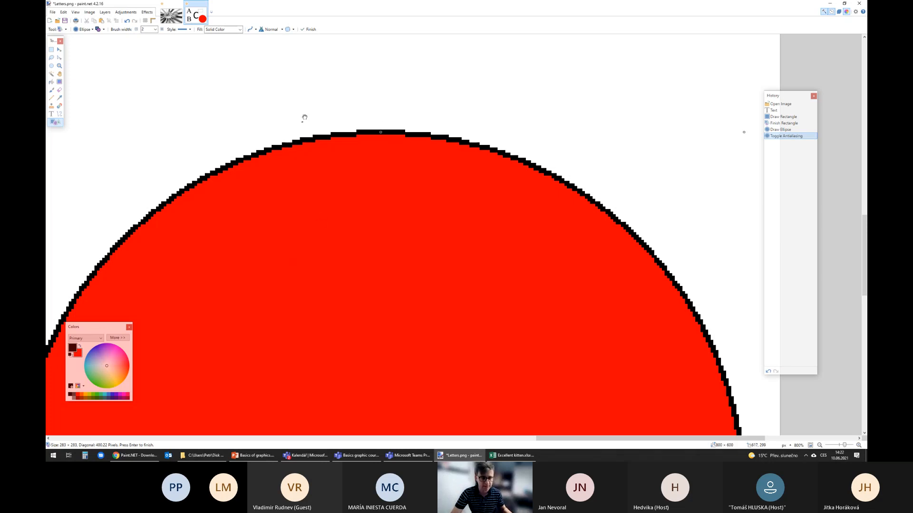
pyautogui.click(250, 29)
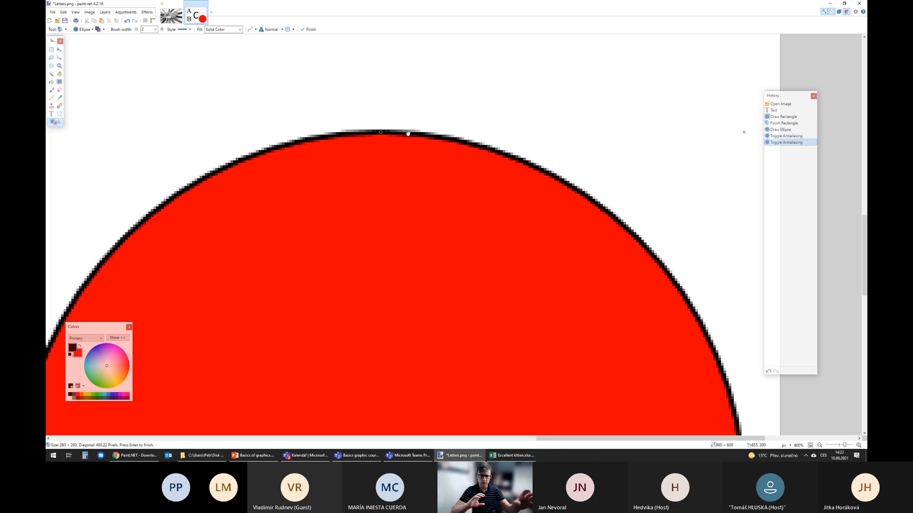
# Step: Examine the edge of the red circle at pixel level and compare it with the whole drawing of letters and shapes
pyautogui.scroll(-8, 418, 93)
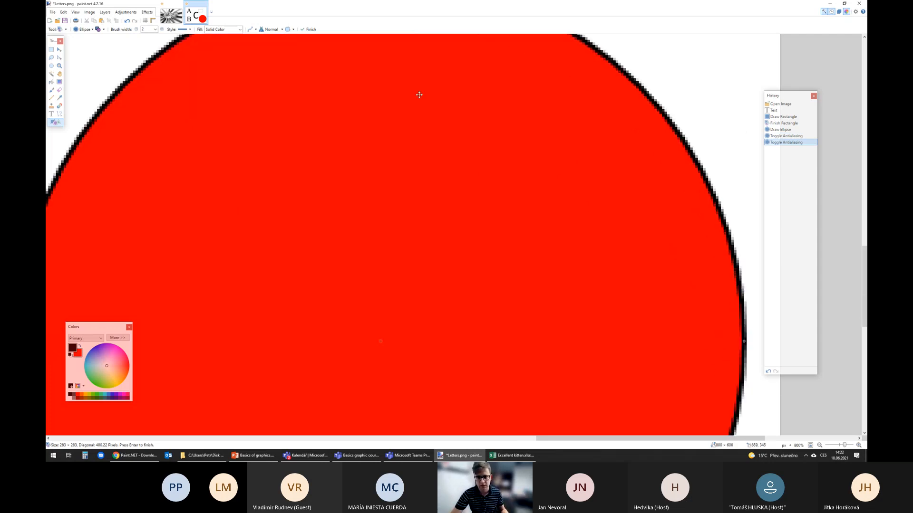
pyautogui.scroll(-3, 417, 96)
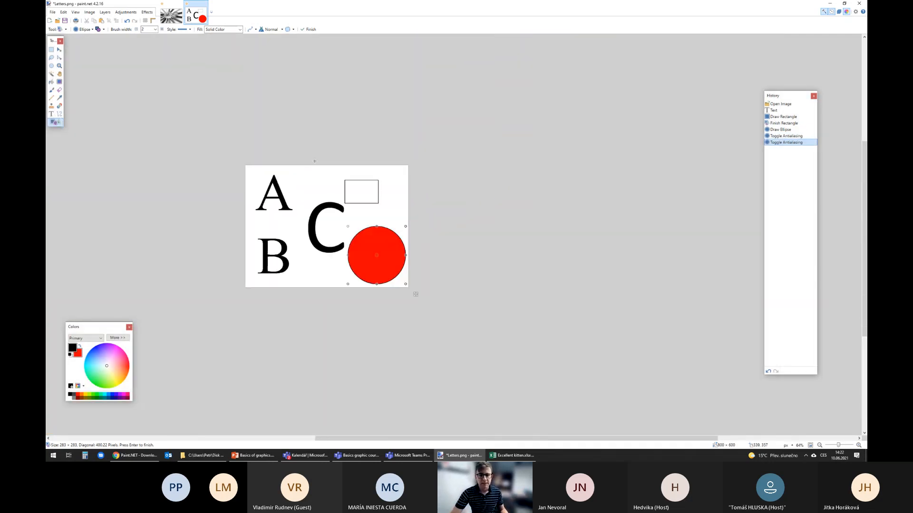
pyautogui.scroll(1, 271, 197)
pyautogui.scroll(2, 272, 197)
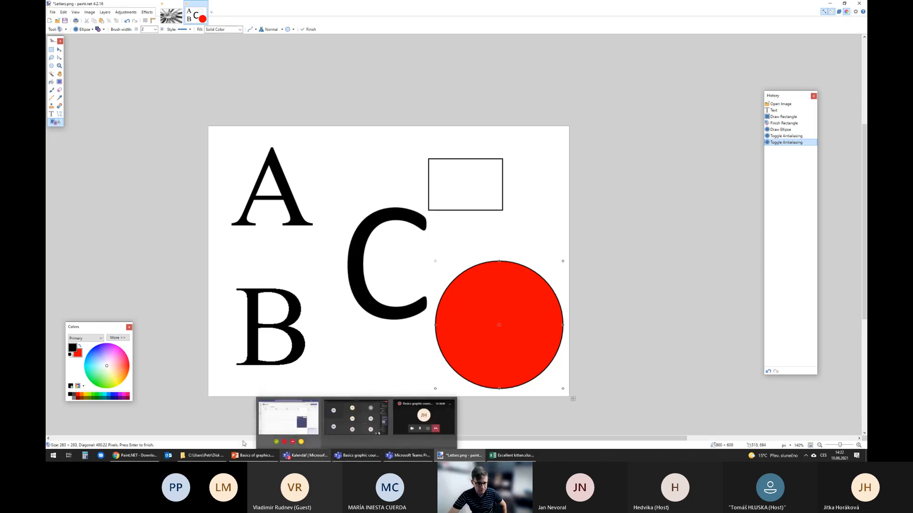
# Step: Switch to the Basics of graphics presentation in PowerPoint and select slide 49, the Resampling slide with the interpolation grids
pyautogui.moveTo(244, 460)
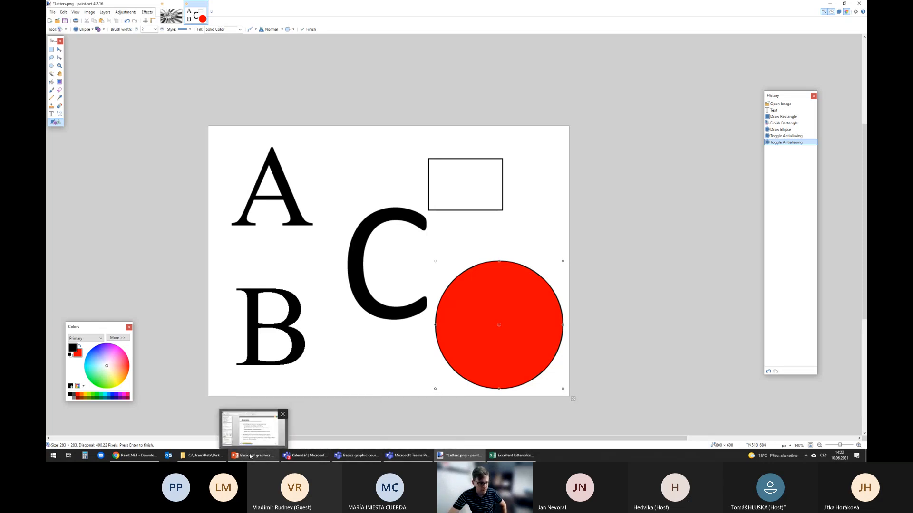
pyautogui.click(301, 458)
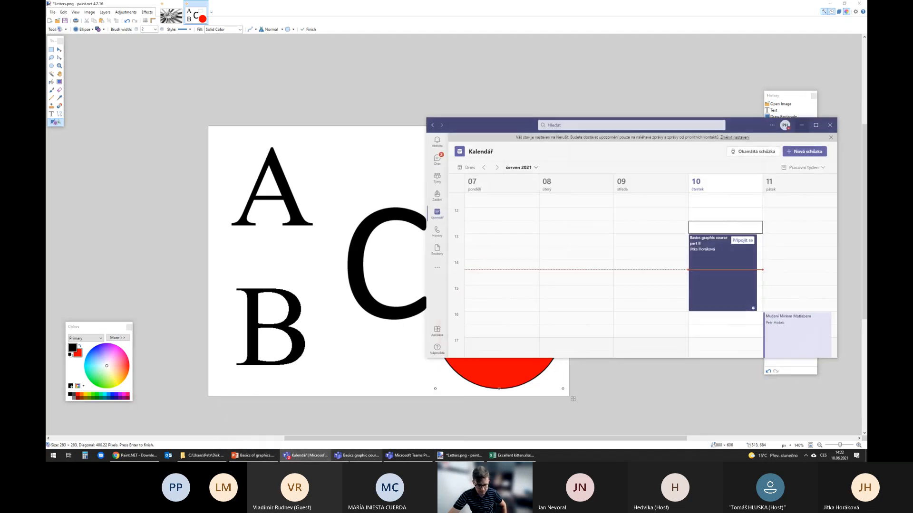
pyautogui.click(253, 455)
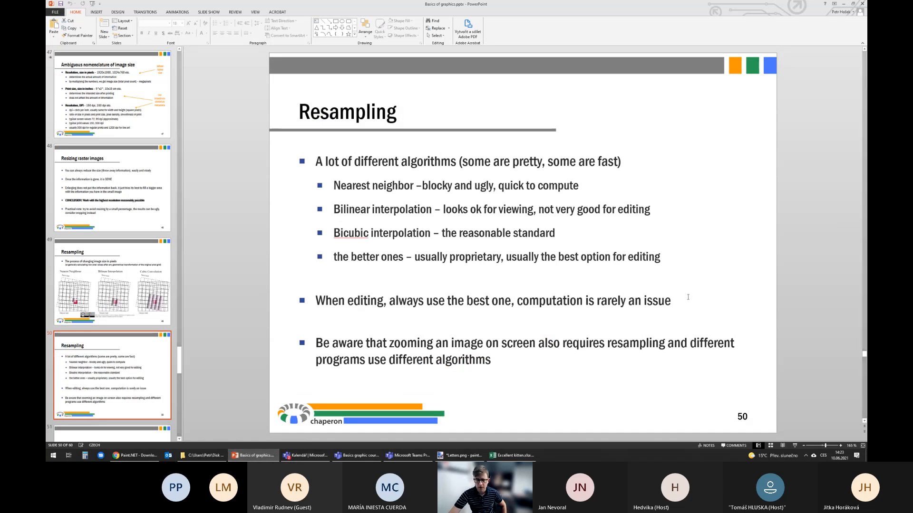
pyautogui.click(121, 295)
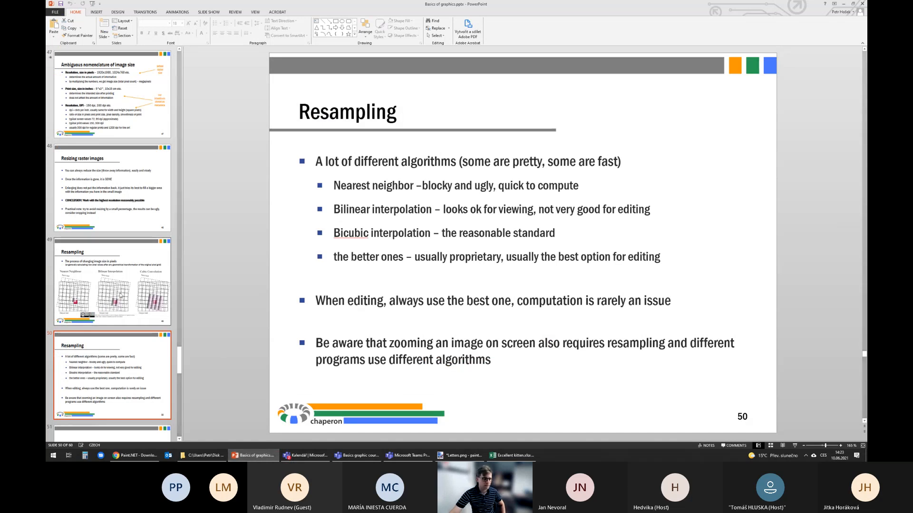